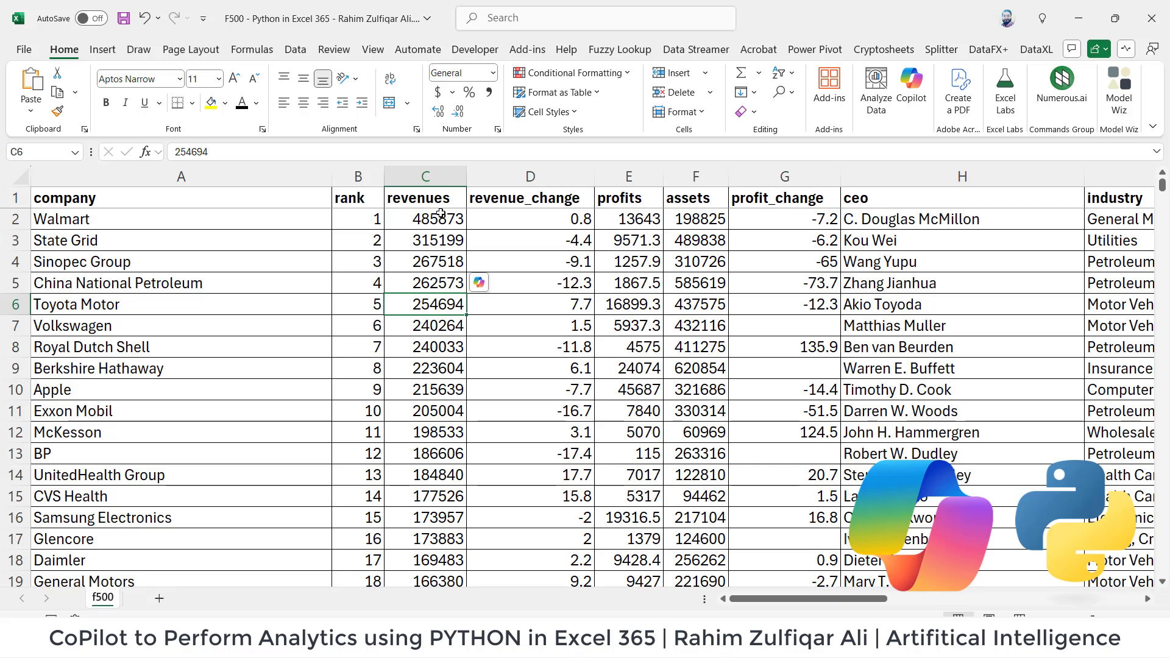
Select Exxon Mobil's profits cell and China National Petroleum's rank on the f500 sheet
click(656, 412)
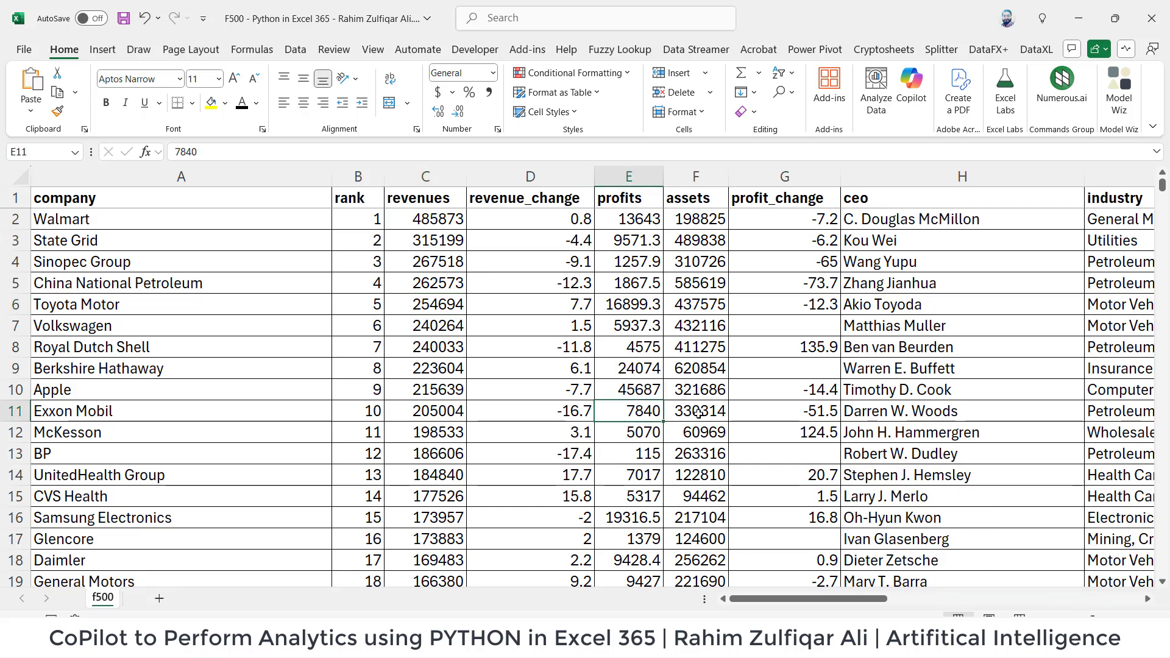
click(381, 285)
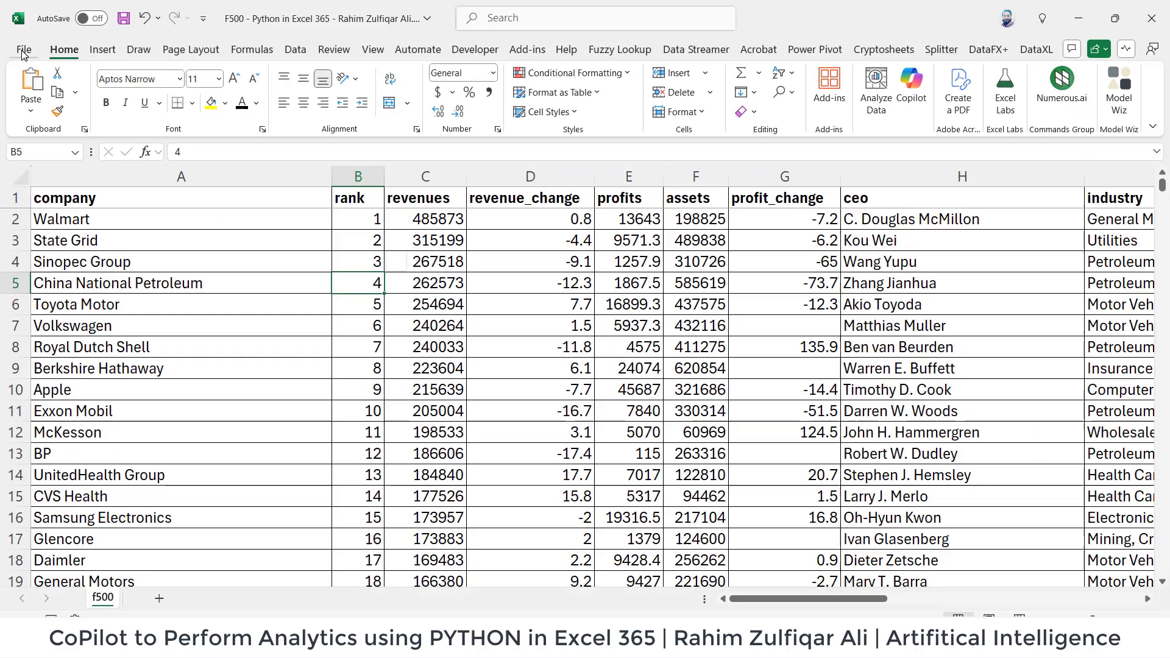
click(48, 100)
click(49, 539)
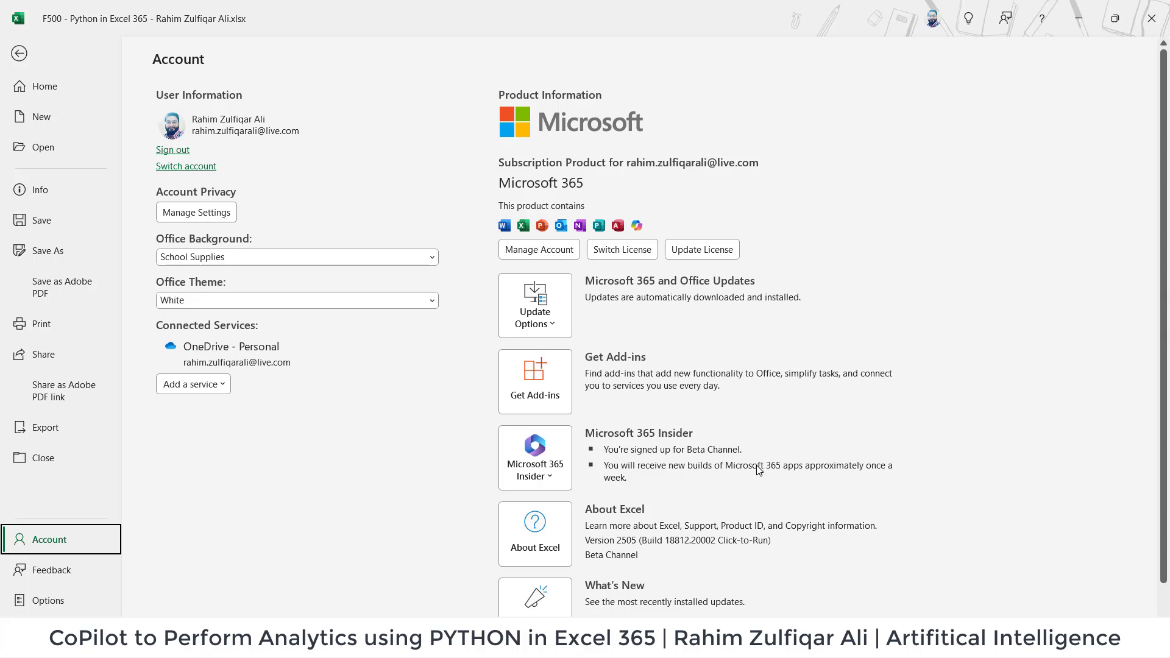
Leave the Account page for the f500 sheet and jump between A1 and row 501
click(19, 54)
click(447, 306)
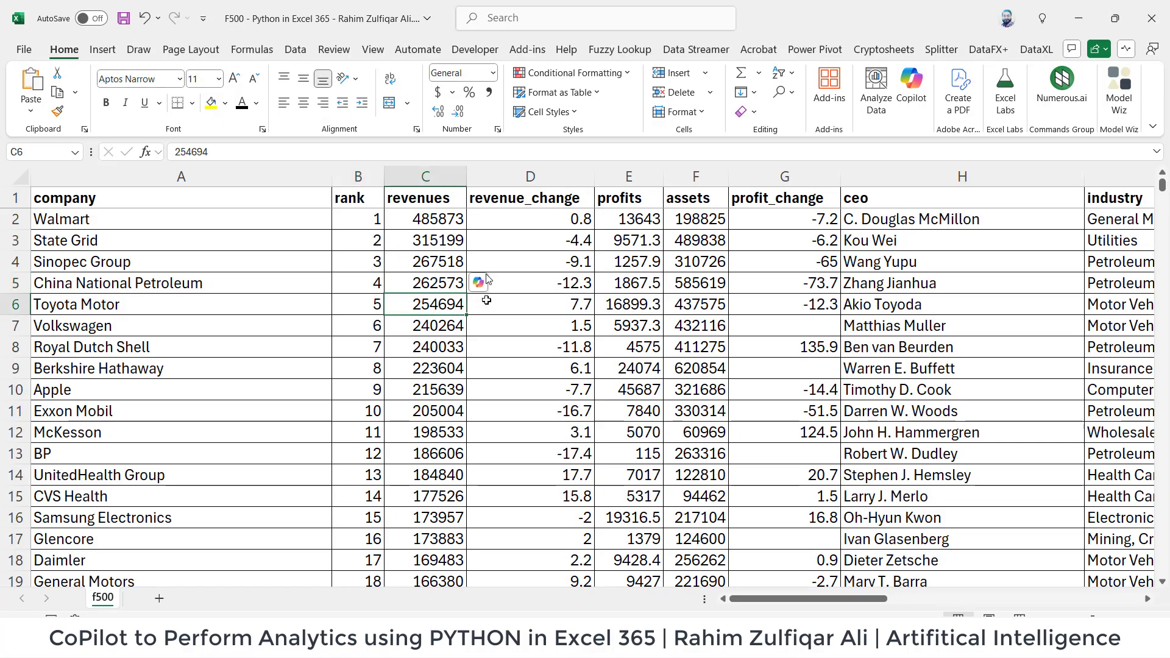
click(447, 231)
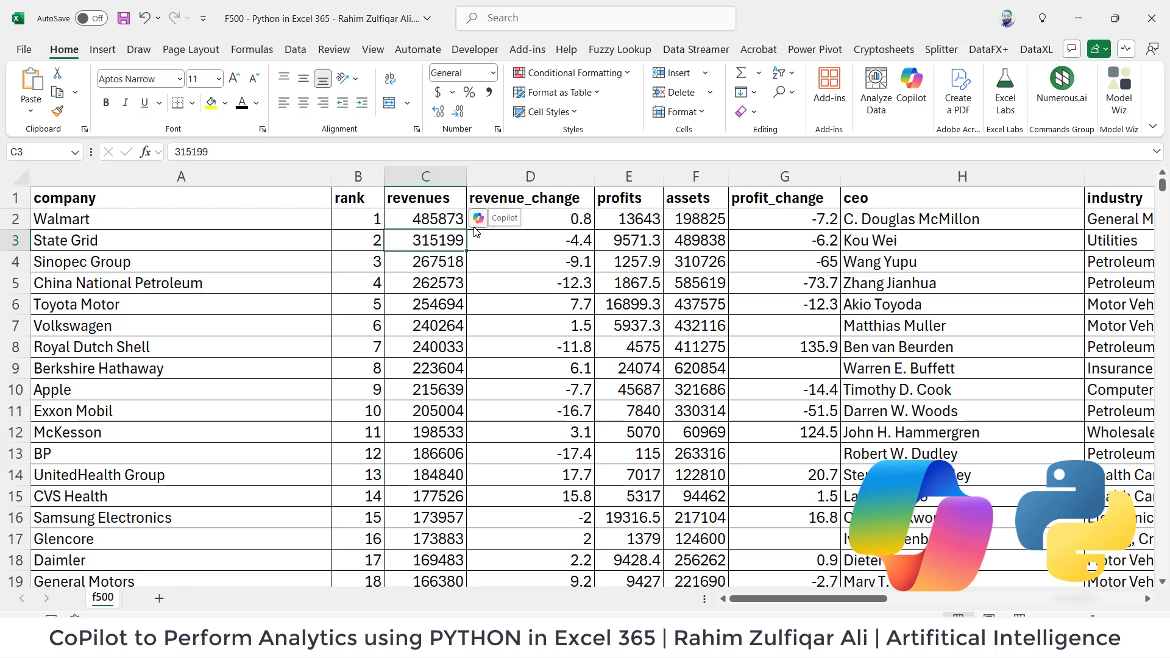
key(ctrl+Up)
key(ctrl+Left)
key(ctrl+Down)
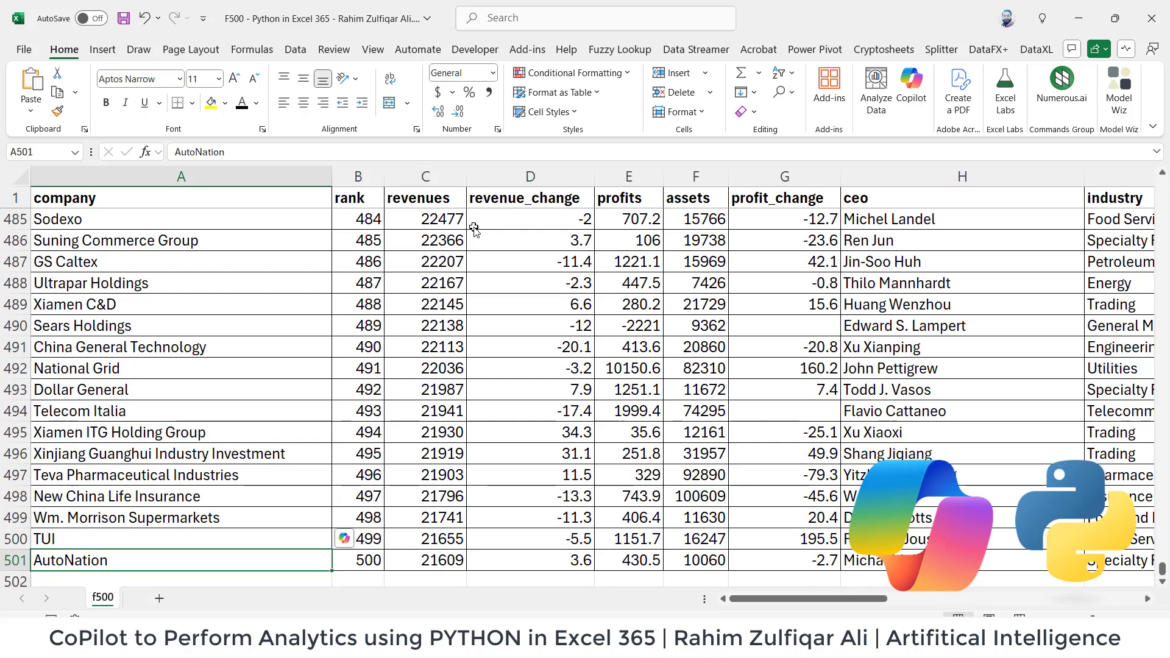
key(ctrl+Up)
Step across the headers from rank and revenues through profits, assets, employees and country
key(Down)
key(Up)
key(Right)
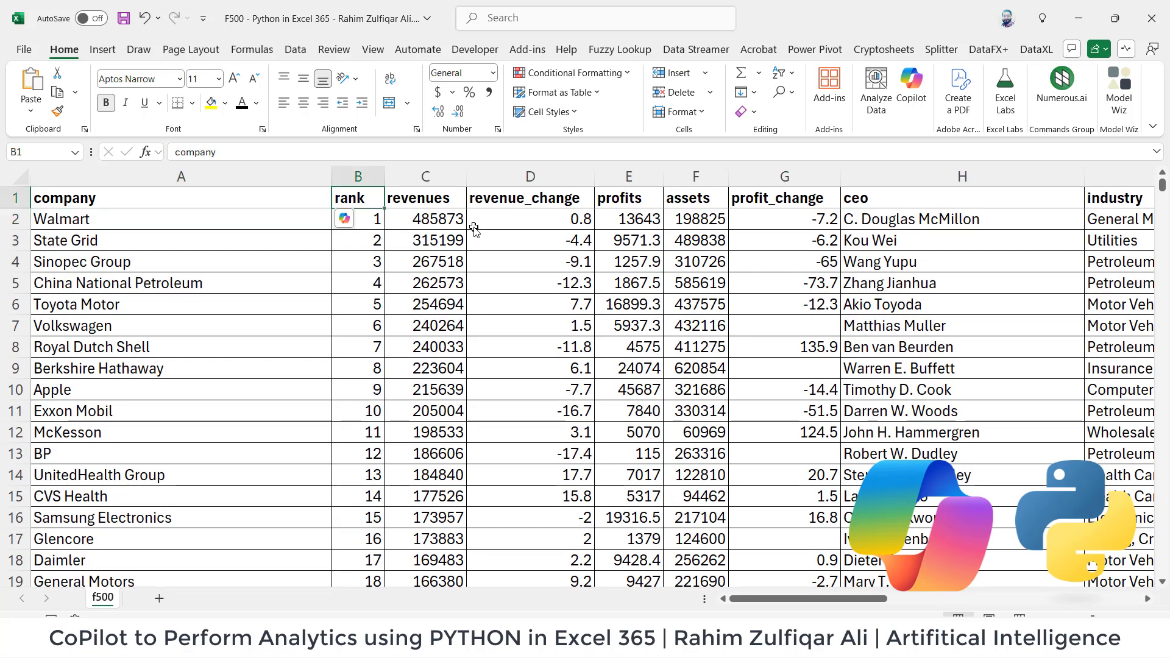
key(Down)
key(Down)
key(Down)
key(Right)
key(Up)
key(Up)
key(Up)
key(Right)
key(Right)
key(Down)
key(Down)
key(Down)
key(Left)
key(Right)
key(Up)
key(Up)
key(Right)
key(Up)
key(ctrl+Right)
key(Left)
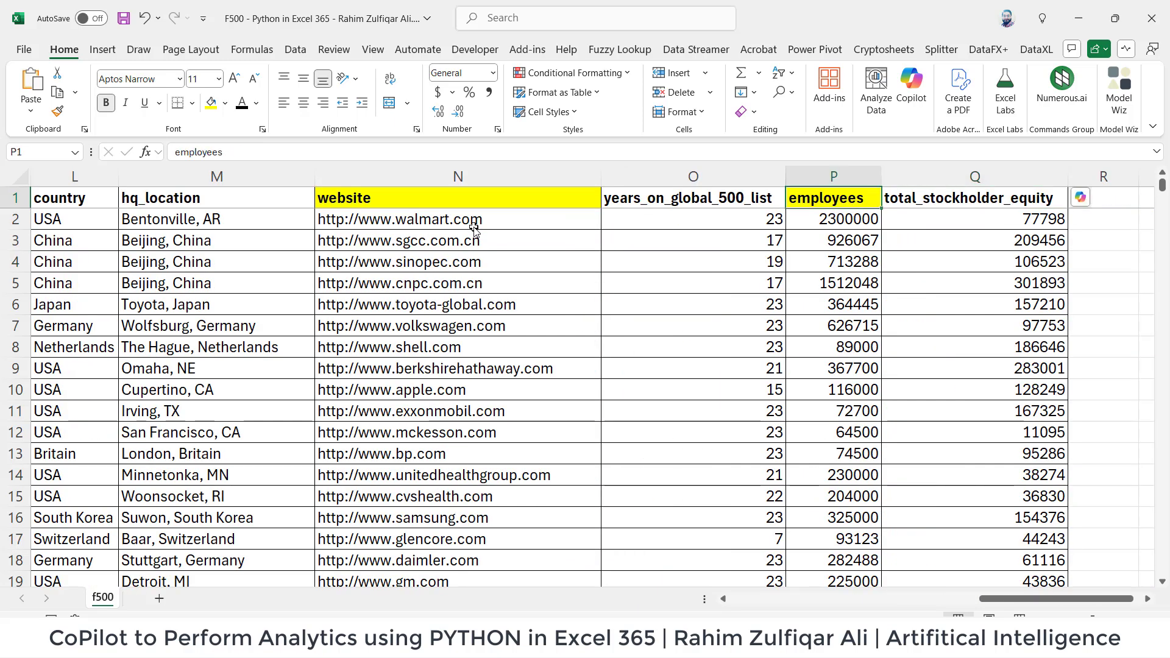
key(Down)
key(Down)
key(Down)
key(Left)
key(Left)
key(Left)
key(Left)
key(Up)
key(Up)
key(Up)
key(Left)
key(Left)
key(Left)
key(Left)
key(Left)
key(Left)
key(Left)
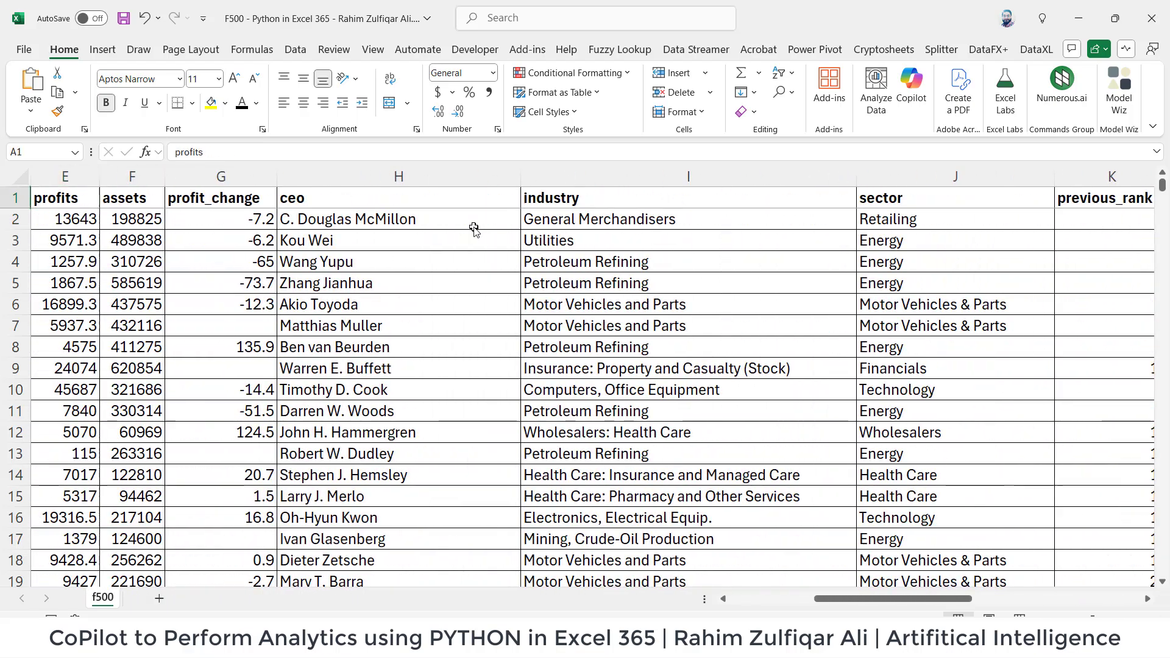
Jump to the table's right end and last row, then check the revenues column's bottom
key(ctrl+Left)
key(ctrl+Right)
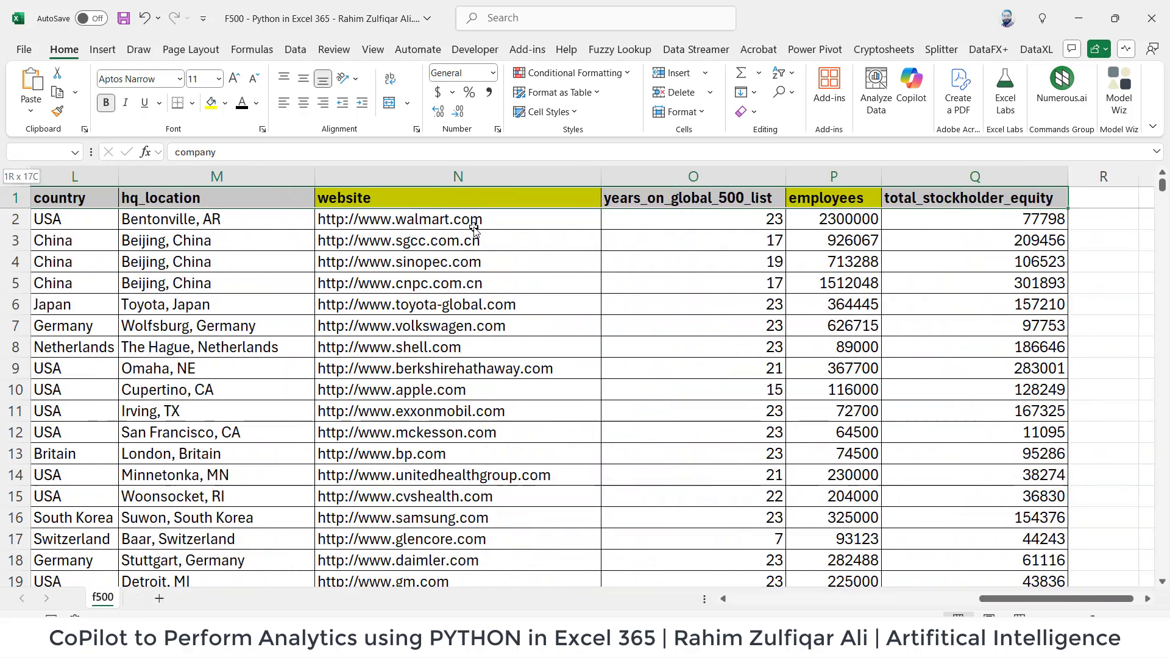
key(ctrl+Down)
key(ctrl+Home)
key(Right)
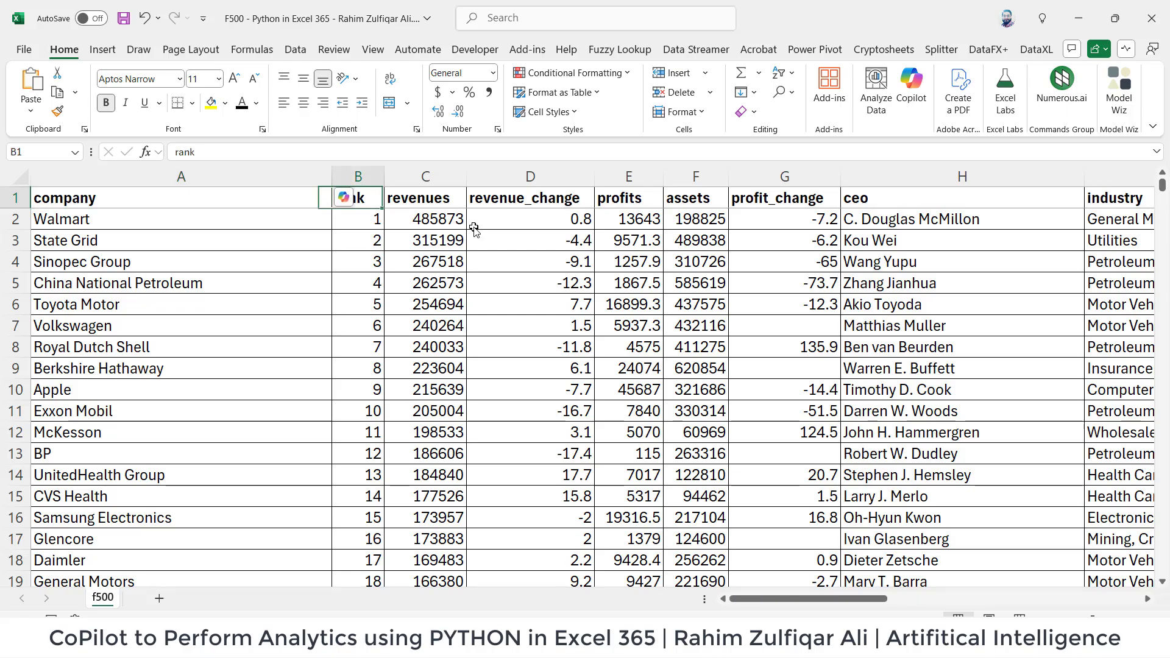
key(Right)
key(ctrl+Down)
key(ctrl+Up)
key(ctrl+Up)
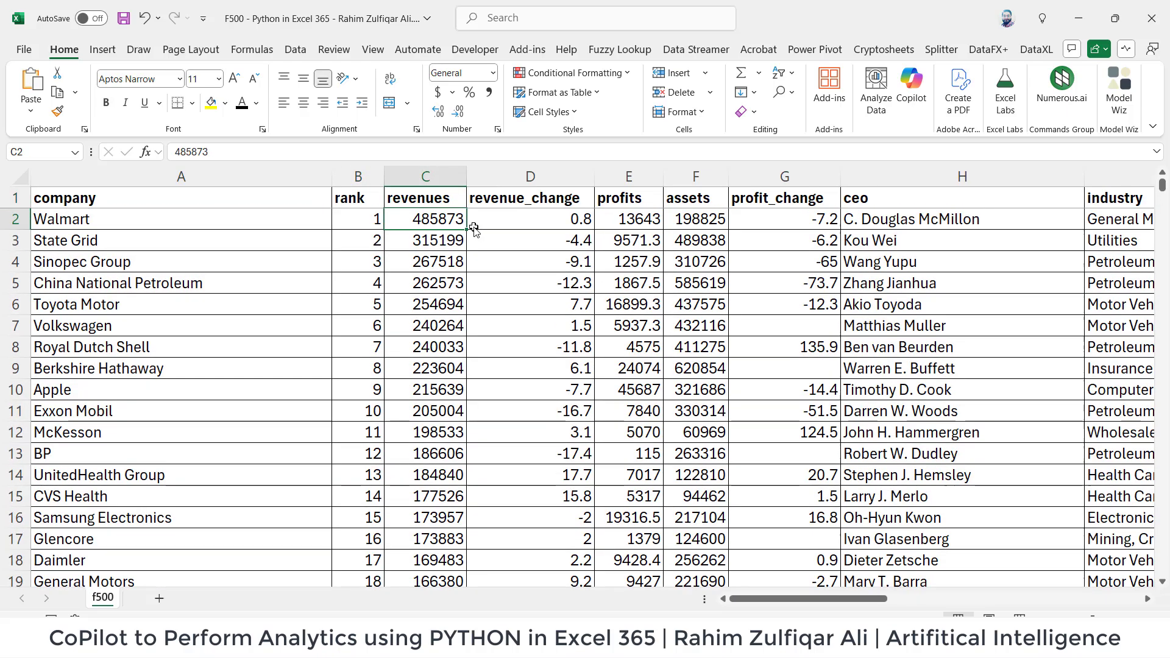
key(Left)
key(Left)
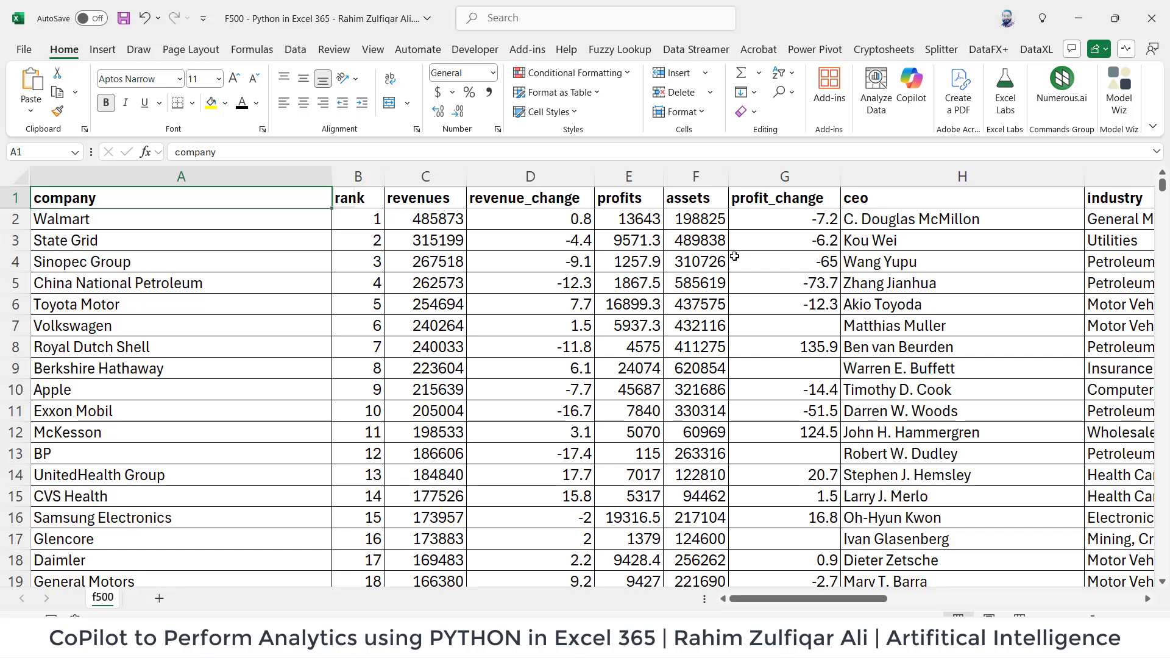
click(718, 269)
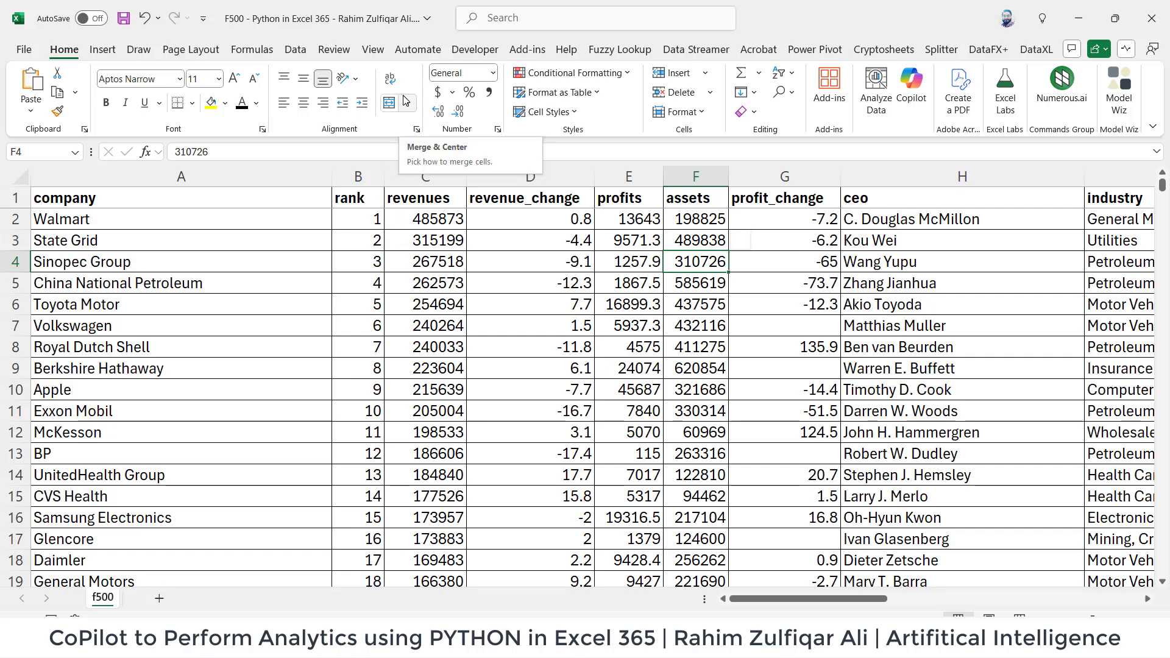
click(295, 49)
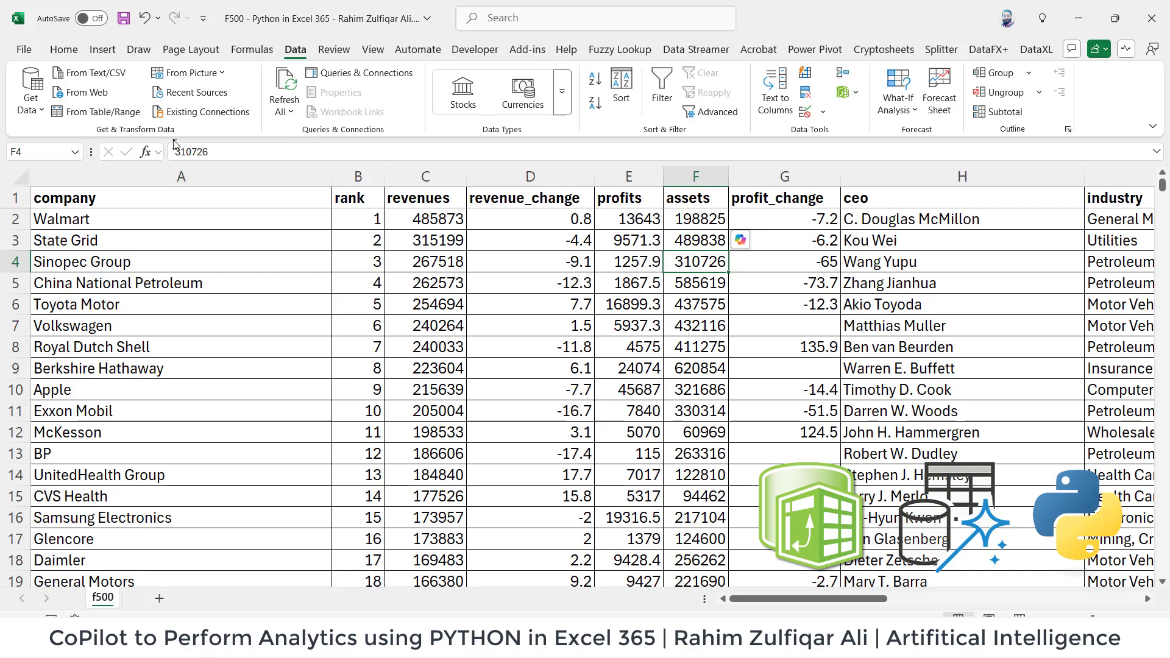
click(815, 49)
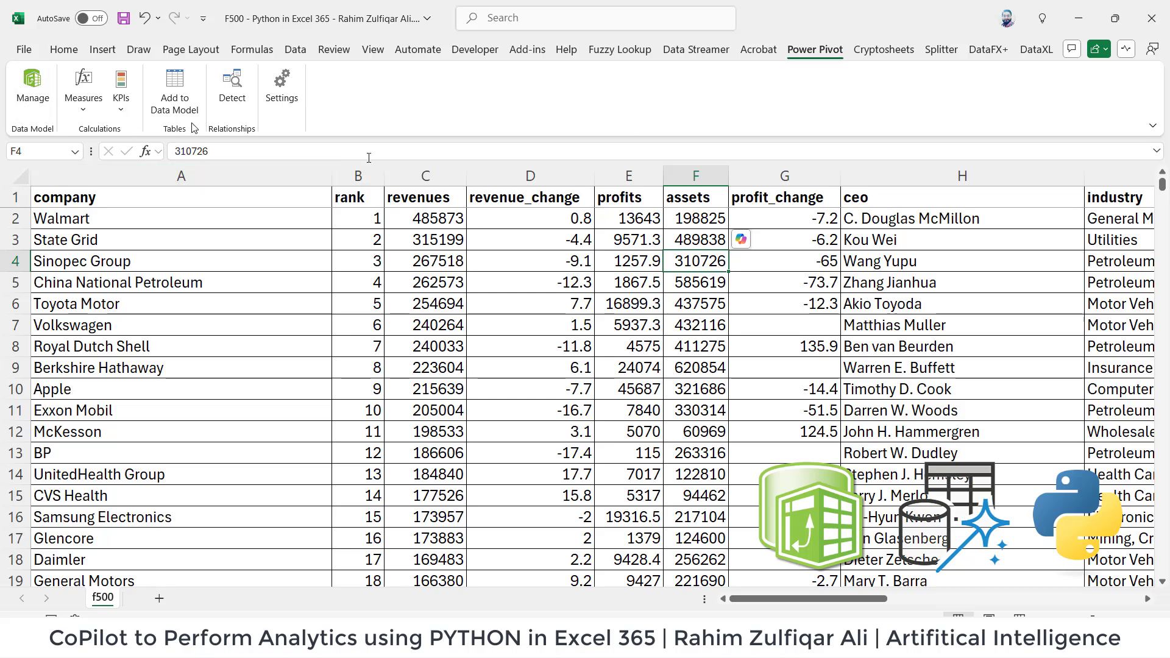
click(64, 50)
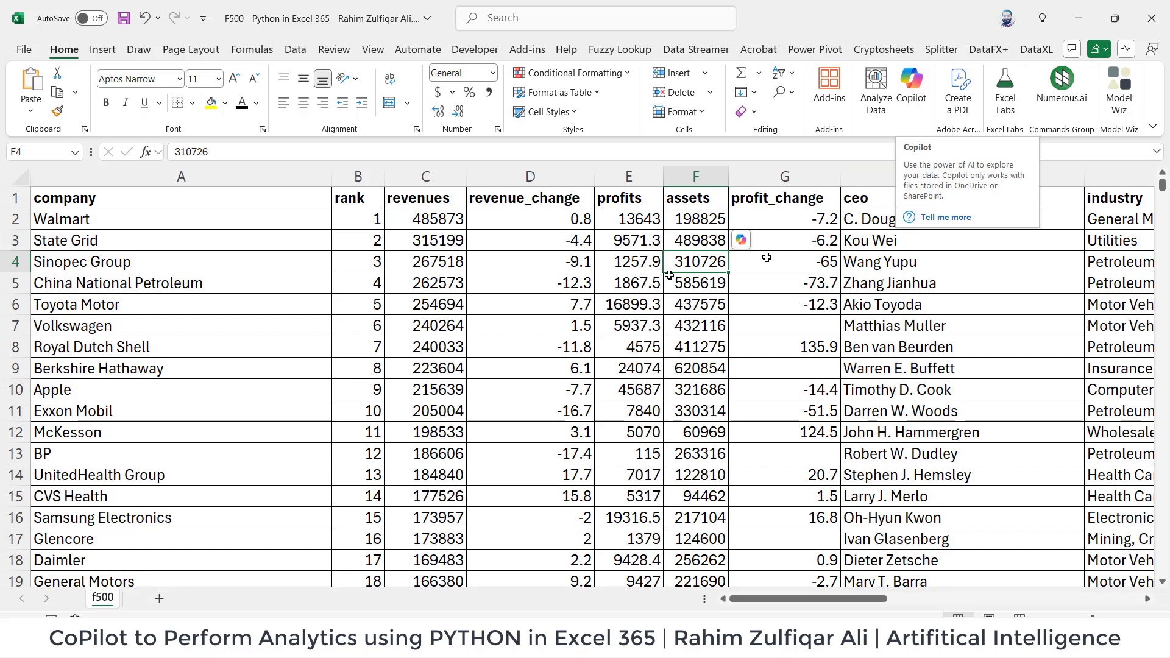
Select the 17-column f500 header row and review the table, then switch to Notepad
click(588, 262)
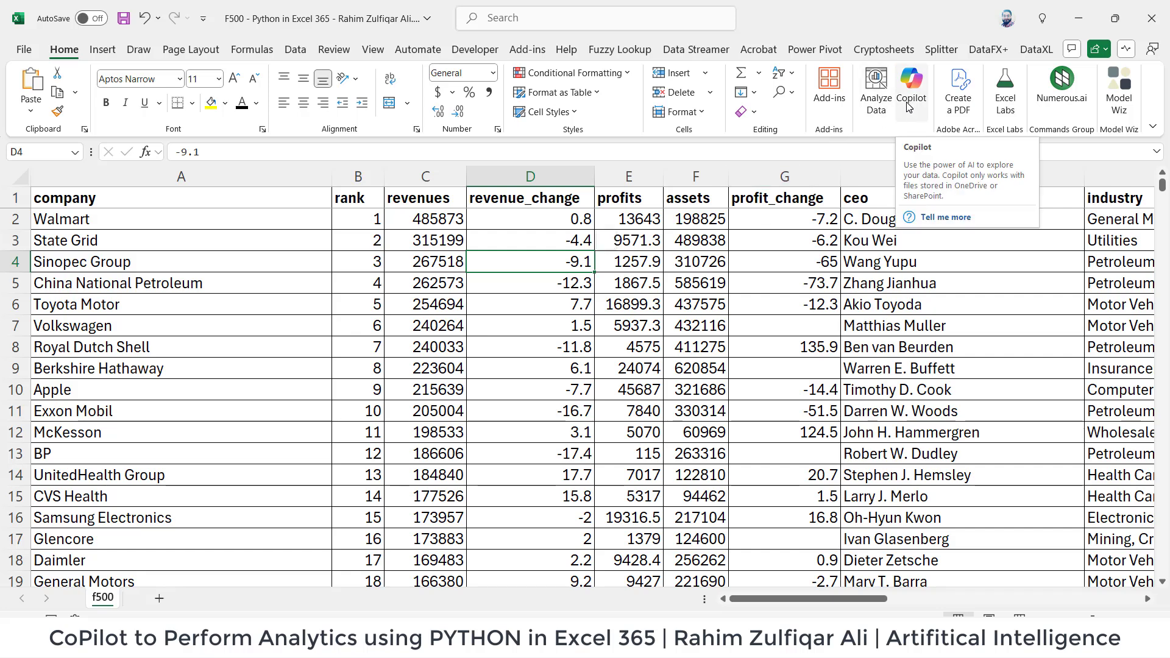
click(648, 309)
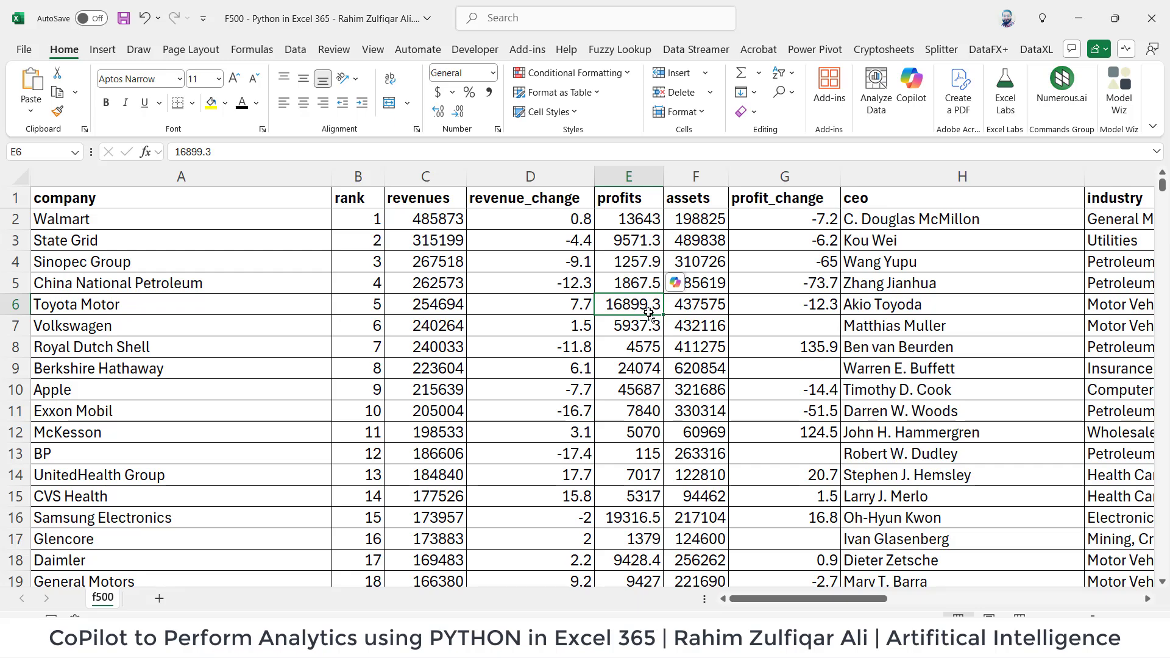
key(ctrl+Left)
key(ctrl+Up)
key(ctrl+shift+Right)
key(ctrl+shift+Down)
key(ctrl+Home)
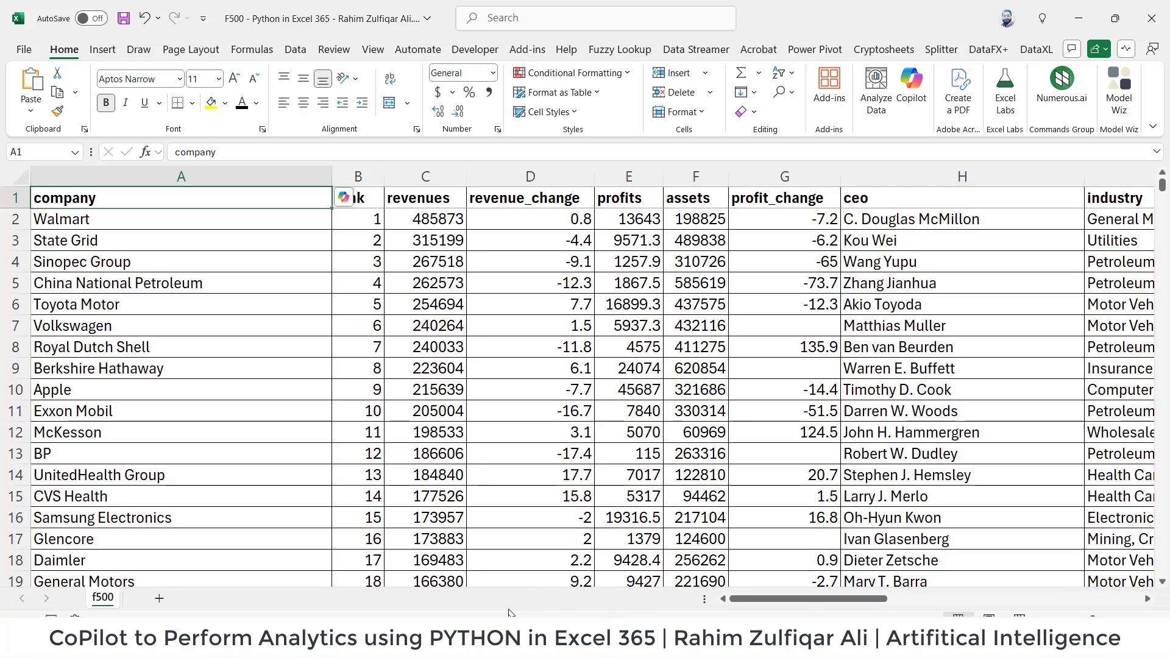
key(alt+Tab)
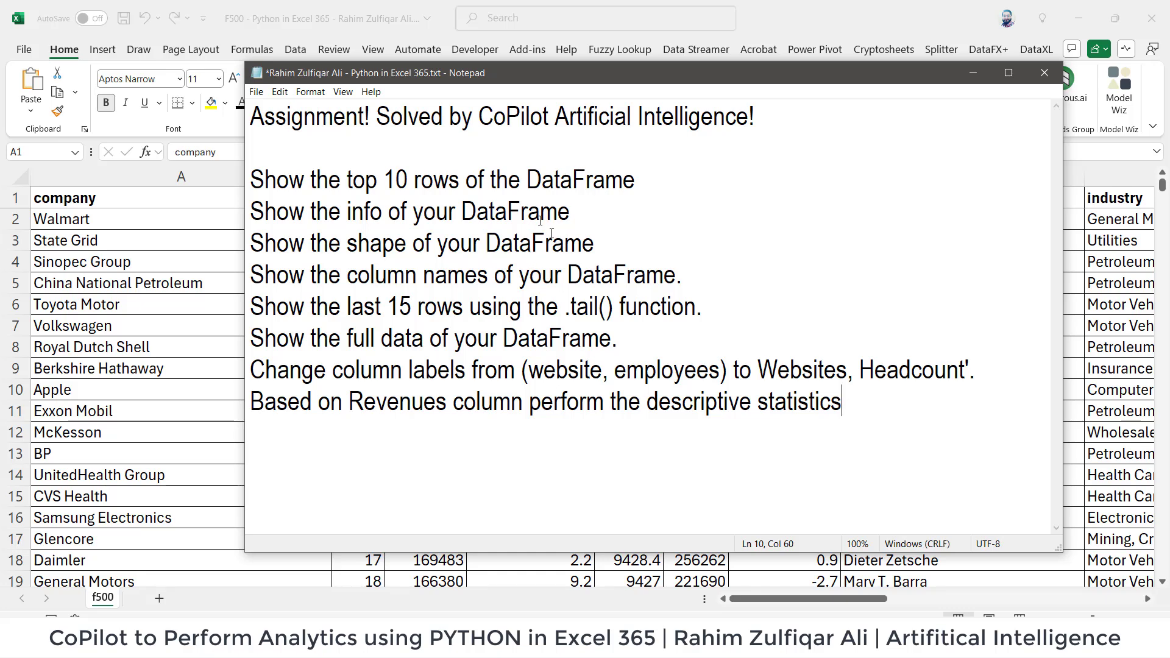
Highlight the tasks: top 10 rows, info, shape, column names, last 15 rows, renaming to Websites/Headcount
click(528, 180)
drag(255, 187, 646, 189)
drag(264, 220, 500, 224)
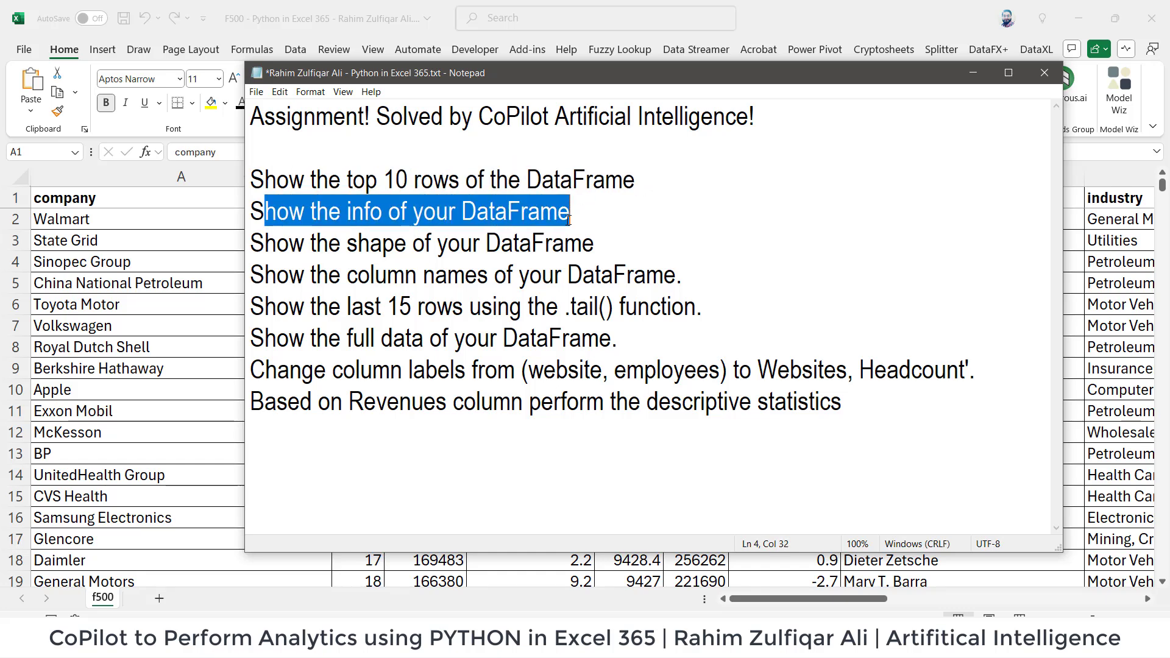
drag(289, 250, 546, 251)
drag(334, 275, 560, 279)
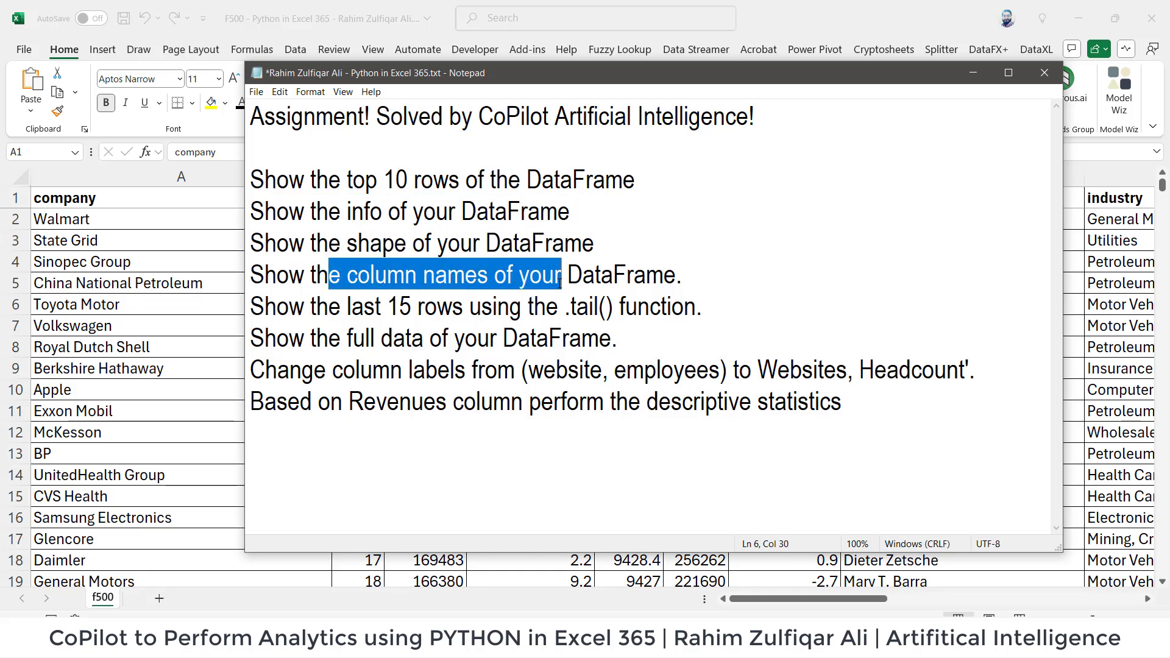
drag(311, 307, 680, 310)
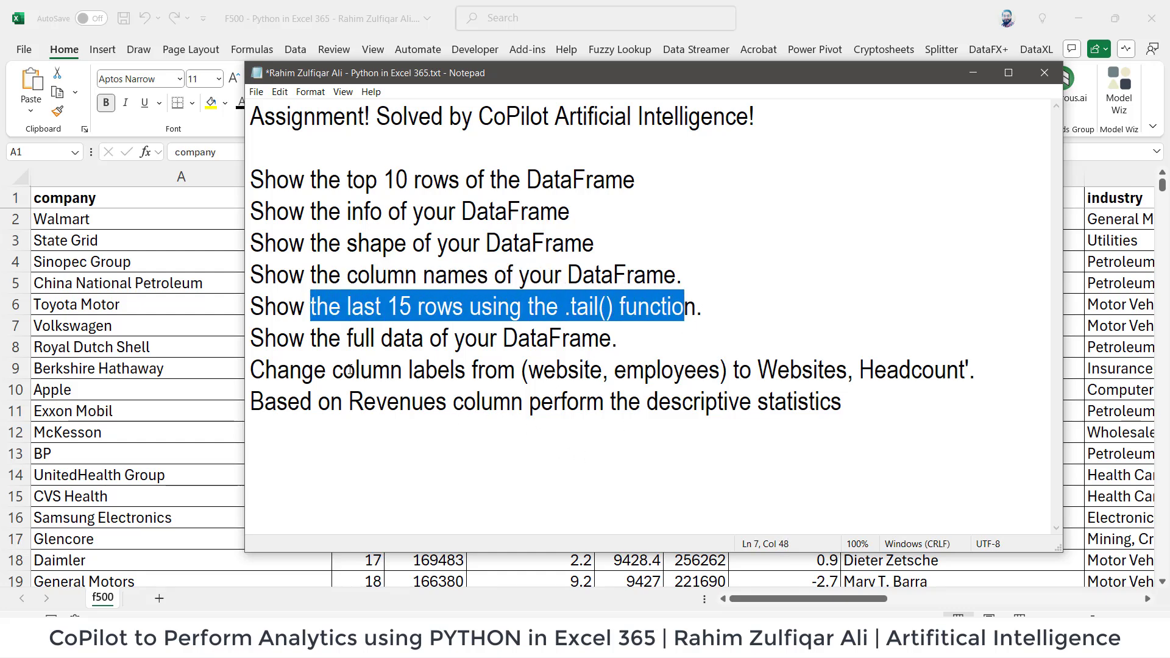
drag(341, 370, 603, 370)
click(568, 370)
click(645, 366)
drag(783, 365, 947, 370)
Check the website and employees column headers in the f500 workbook
click(1088, 340)
click(1060, 327)
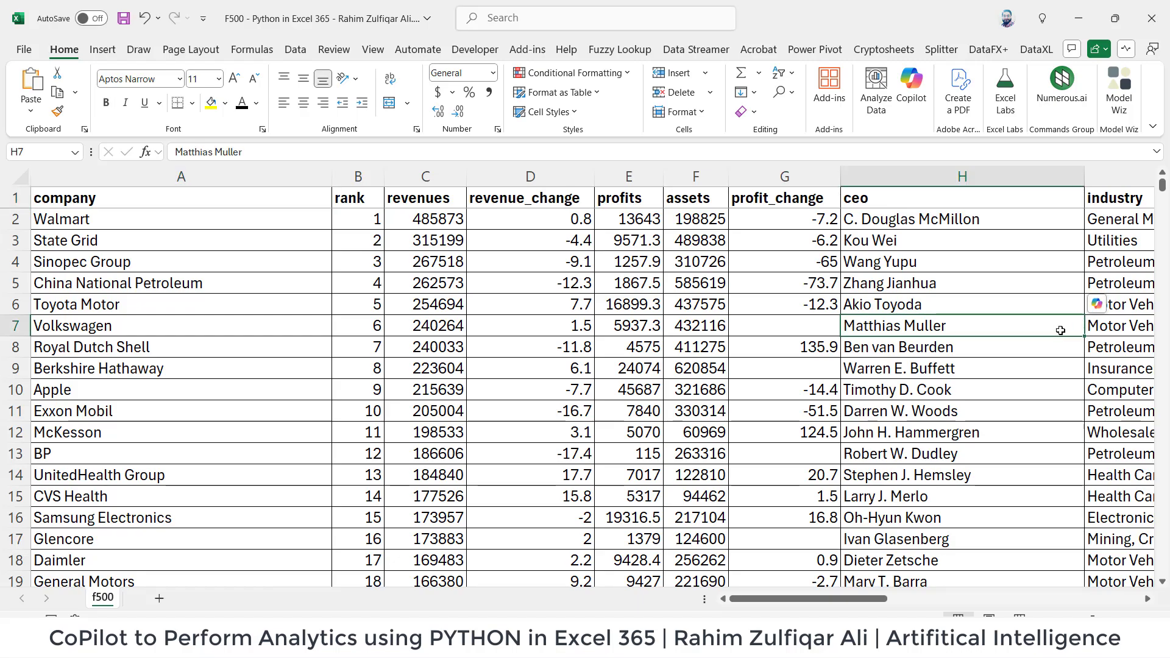
key(Right)
key(Right)
key(Right)
key(Right)
key(Right)
key(Right)
key(Right)
key(Right)
key(Right)
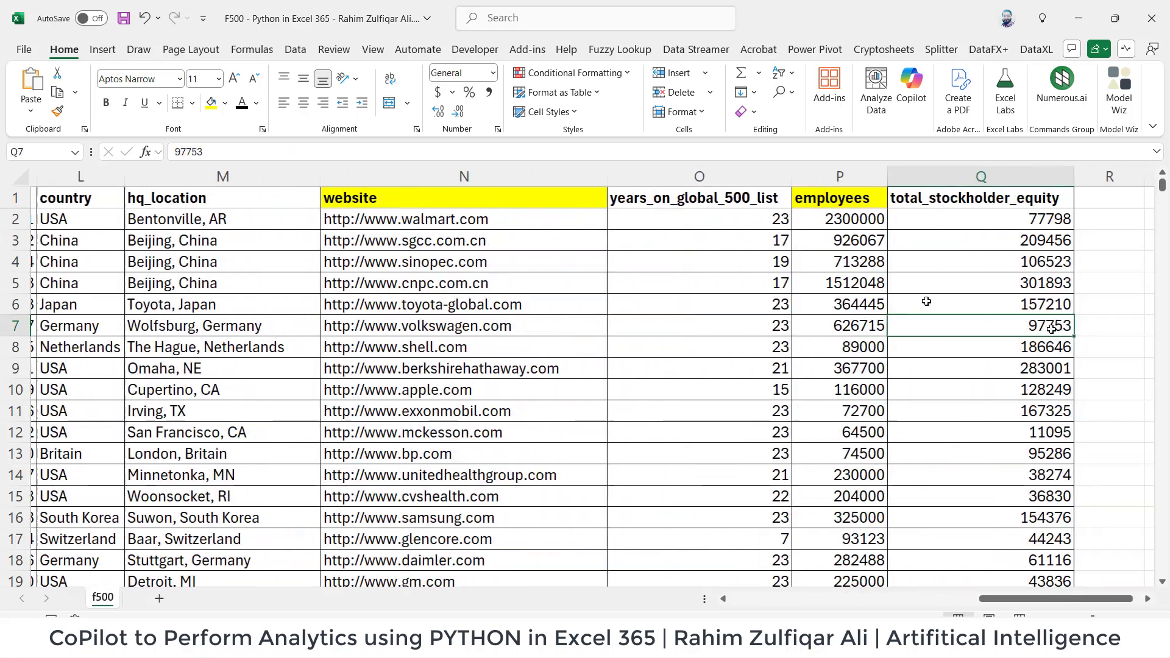
click(595, 202)
click(823, 203)
click(564, 198)
click(862, 203)
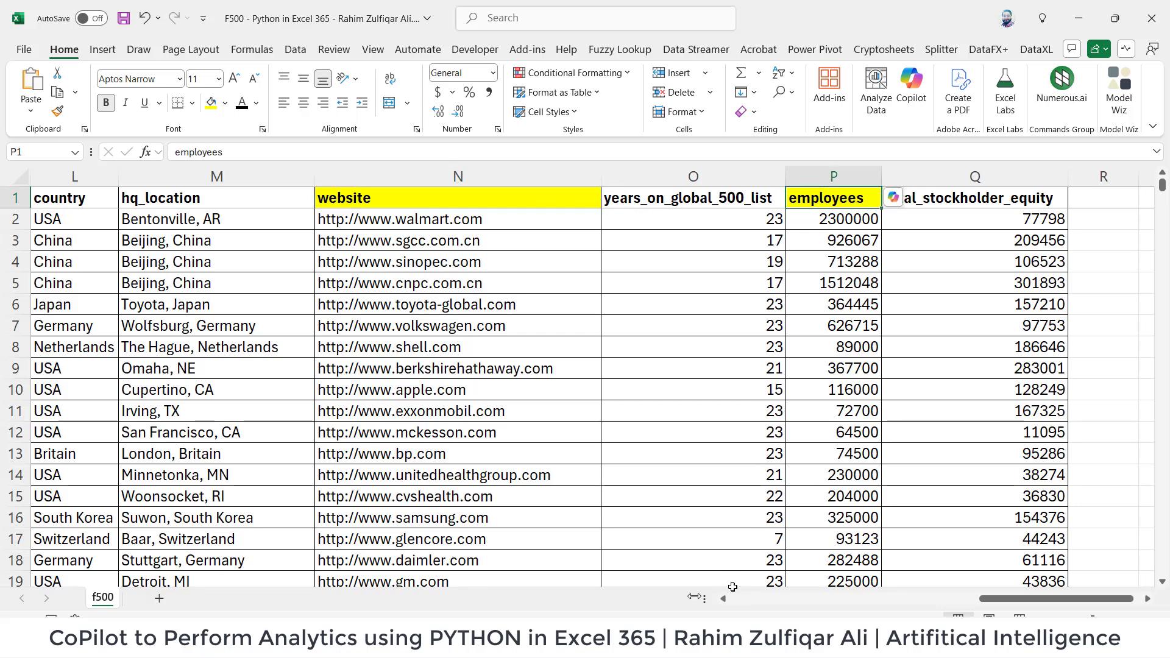
Highlight the Revenues descriptive statistics task, then return to the Excel workbook
key(alt+Tab)
click(350, 408)
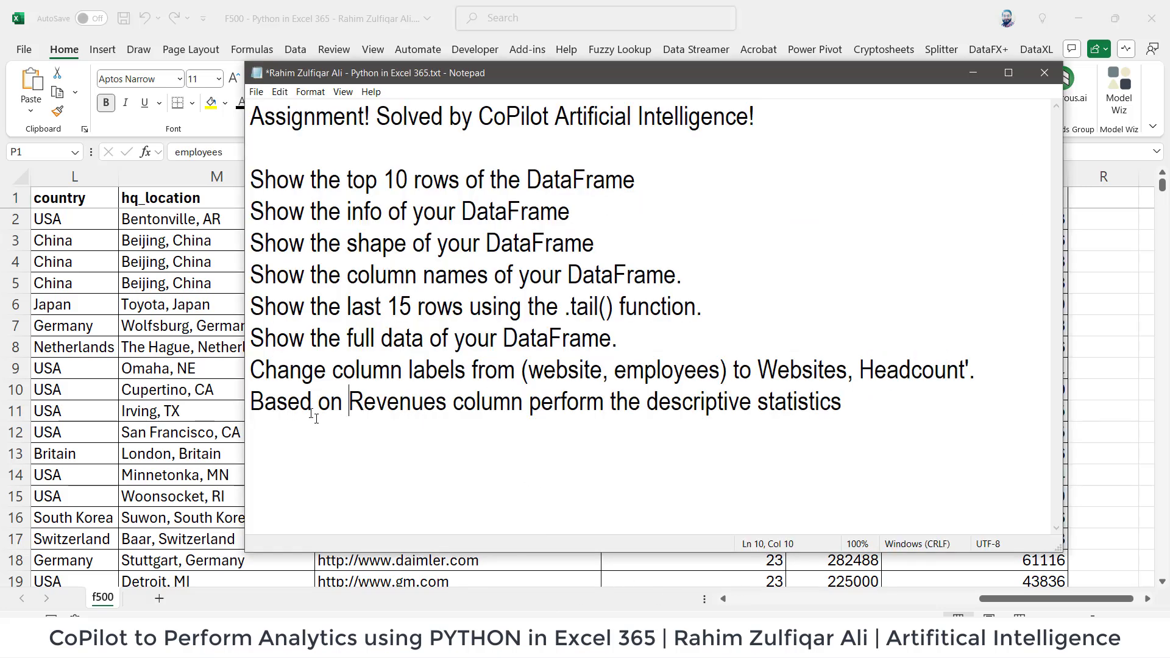
drag(363, 399, 454, 403)
click(530, 405)
drag(655, 403, 847, 403)
key(alt+Tab)
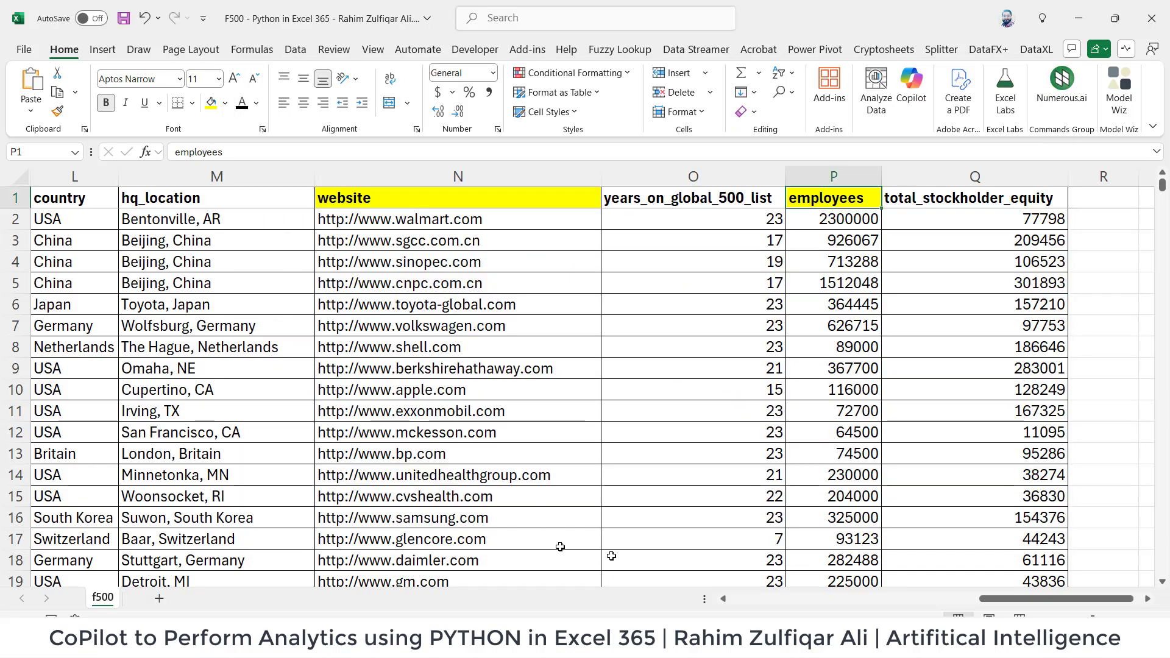
scroll(698, 597, left, 10)
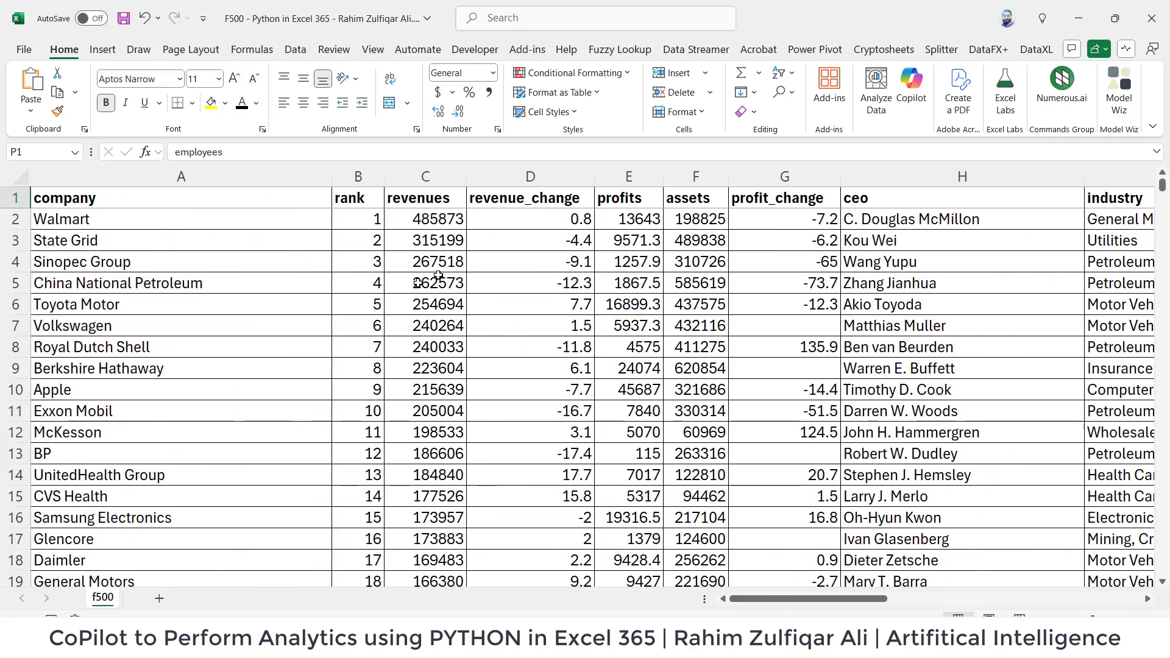
Select revenue, revenue_change and profits cells in columns C to E
drag(425, 220, 436, 540)
click(426, 299)
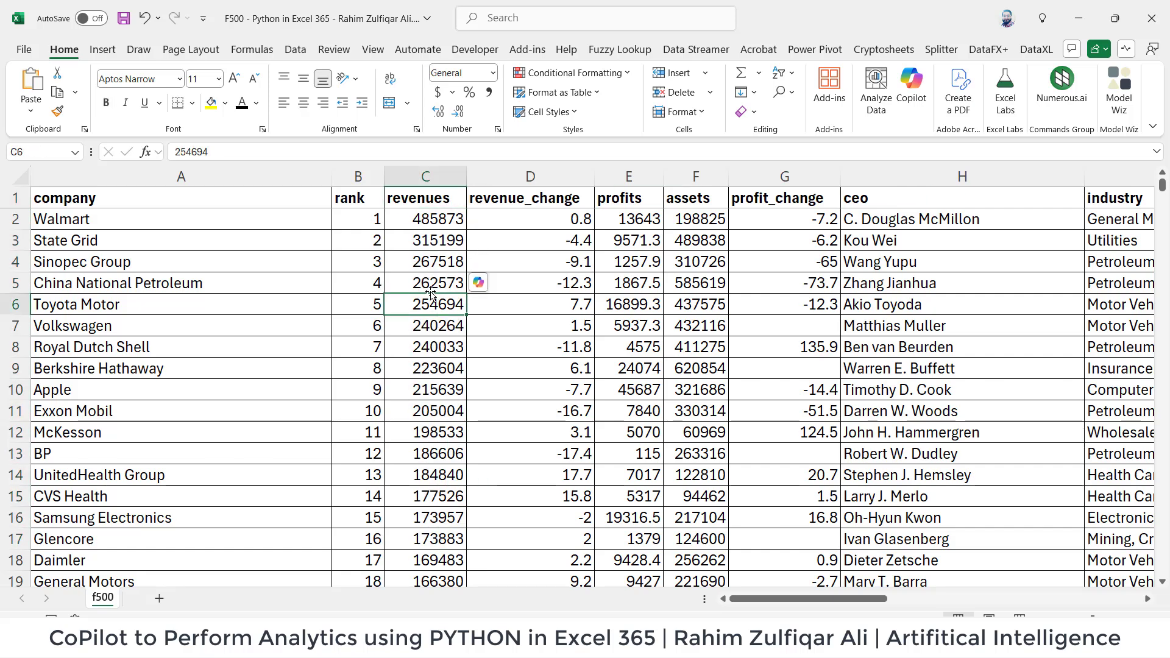
click(429, 268)
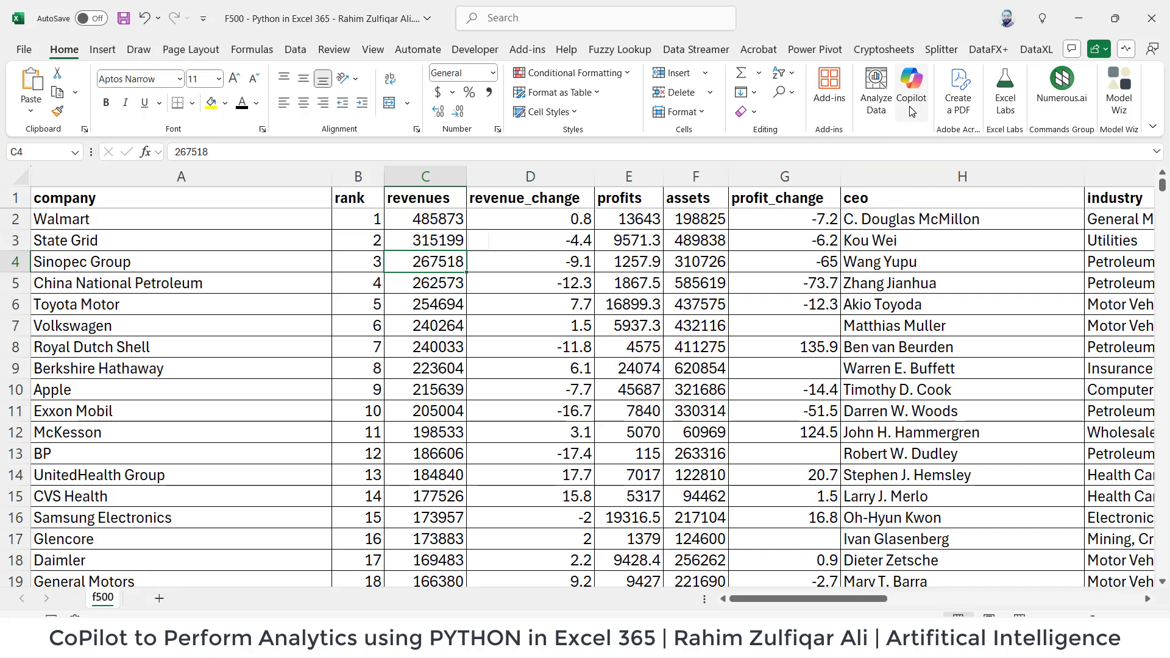
click(627, 326)
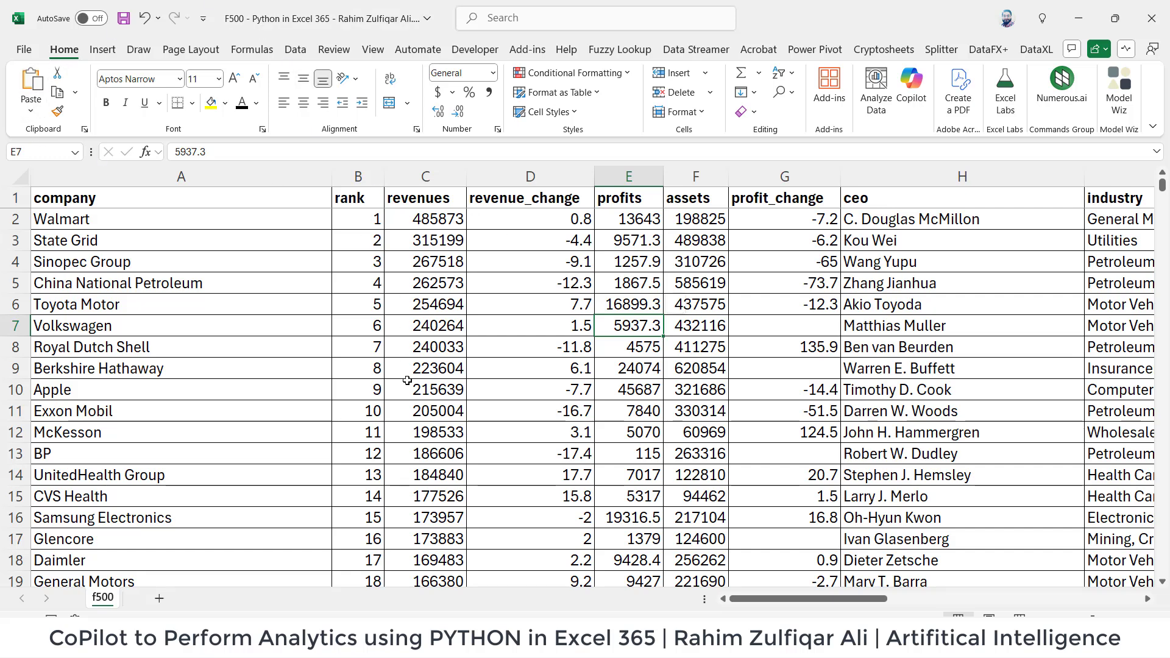
click(528, 282)
Convert the whole A1:Q501 range into a table with headers via Insert > Table
key(ctrl+a)
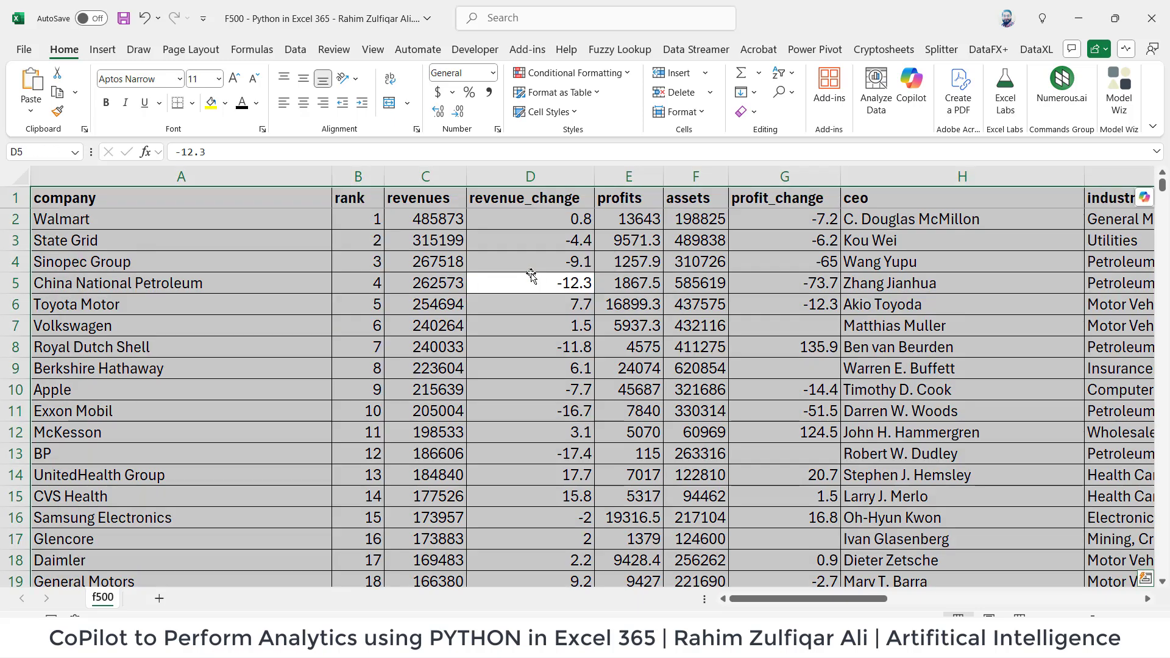
click(91, 18)
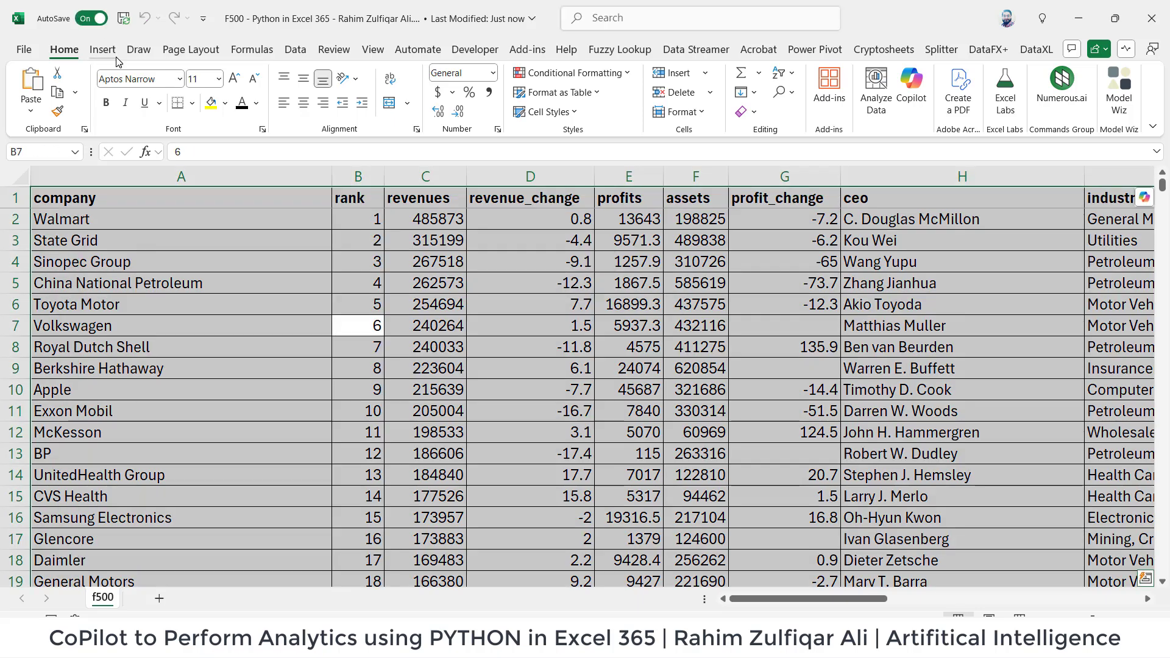
click(106, 51)
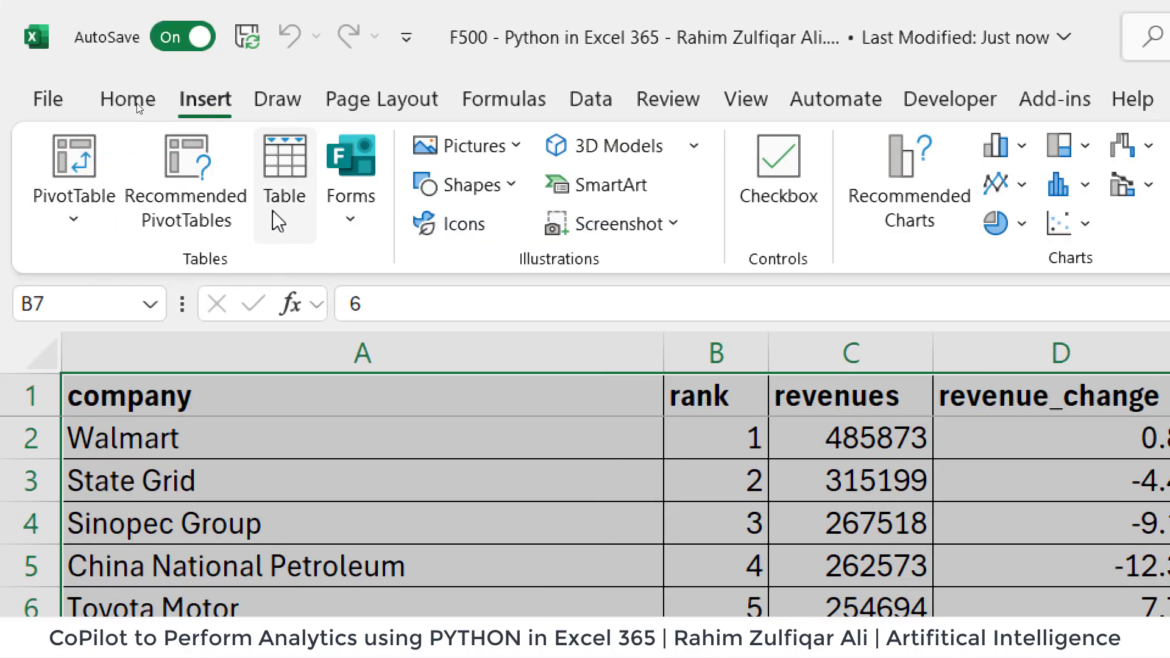
click(139, 98)
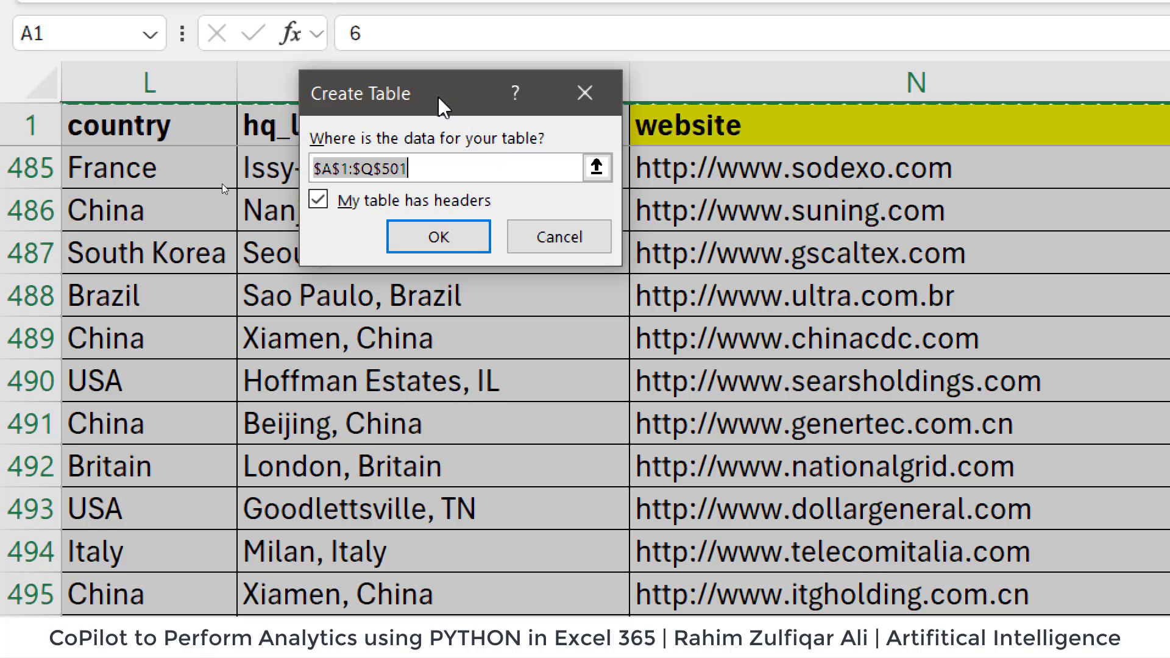
drag(439, 372, 541, 431)
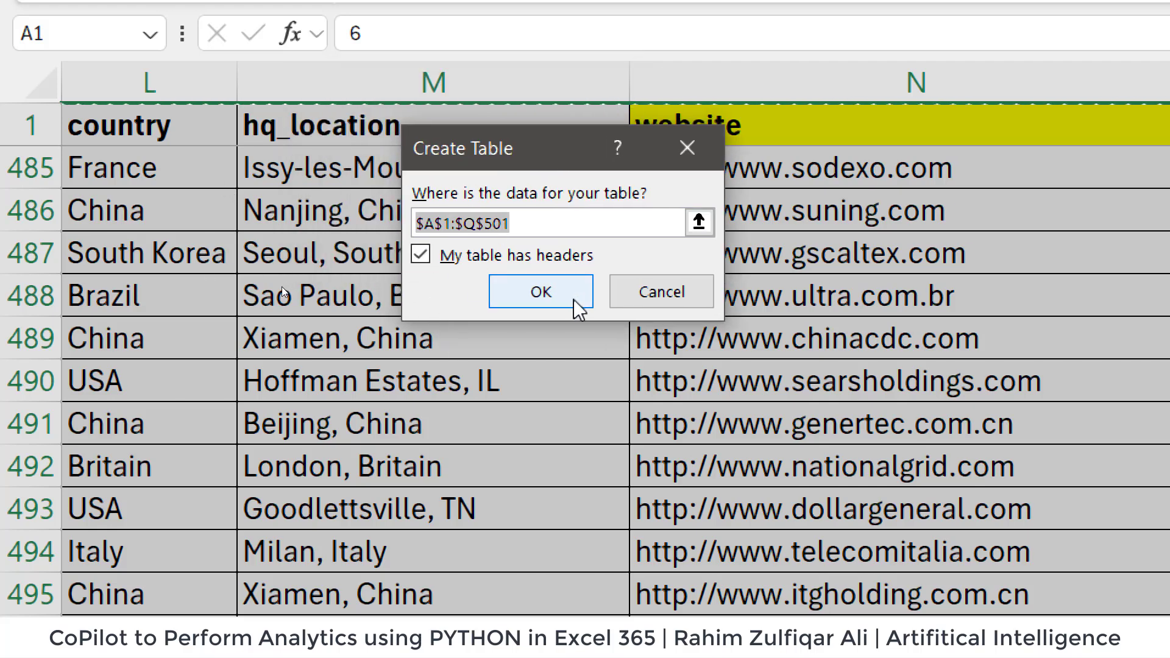
click(556, 299)
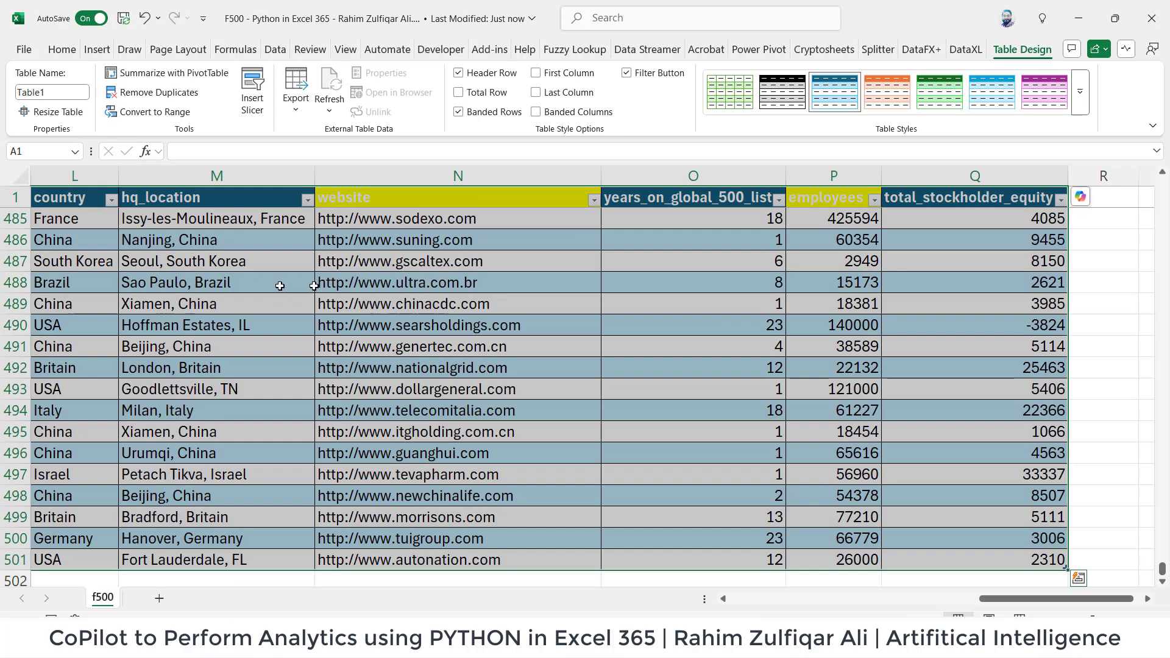
click(731, 305)
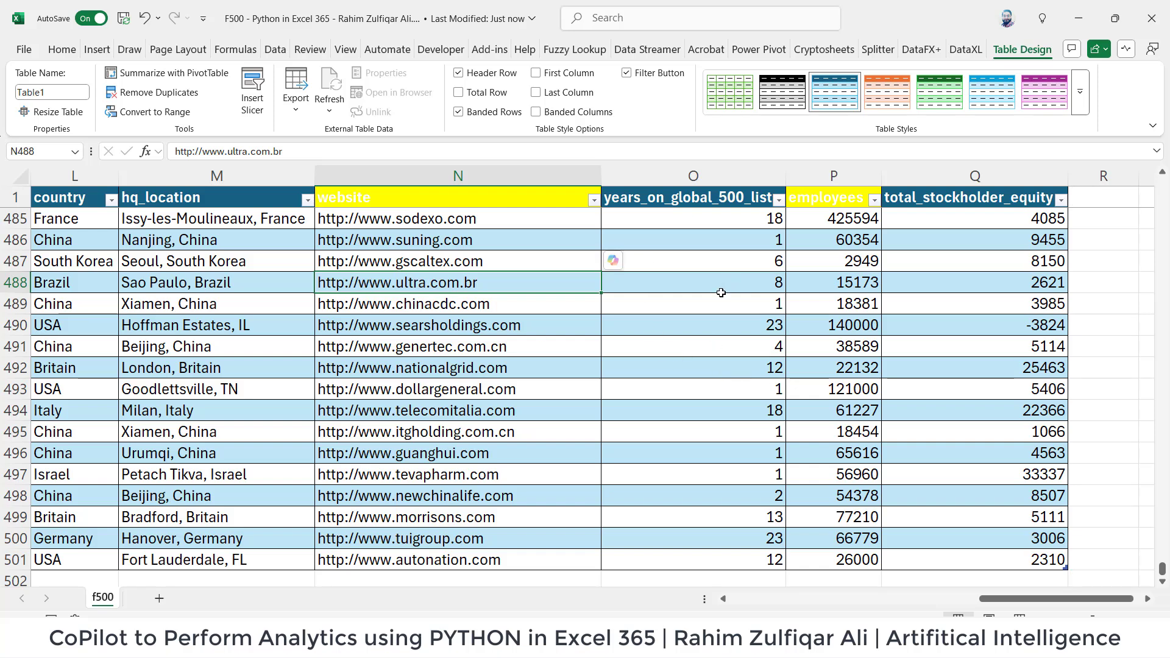
Turn on AutoSave from the Copilot pane and save the workbook to OneDrive - Personal
click(68, 50)
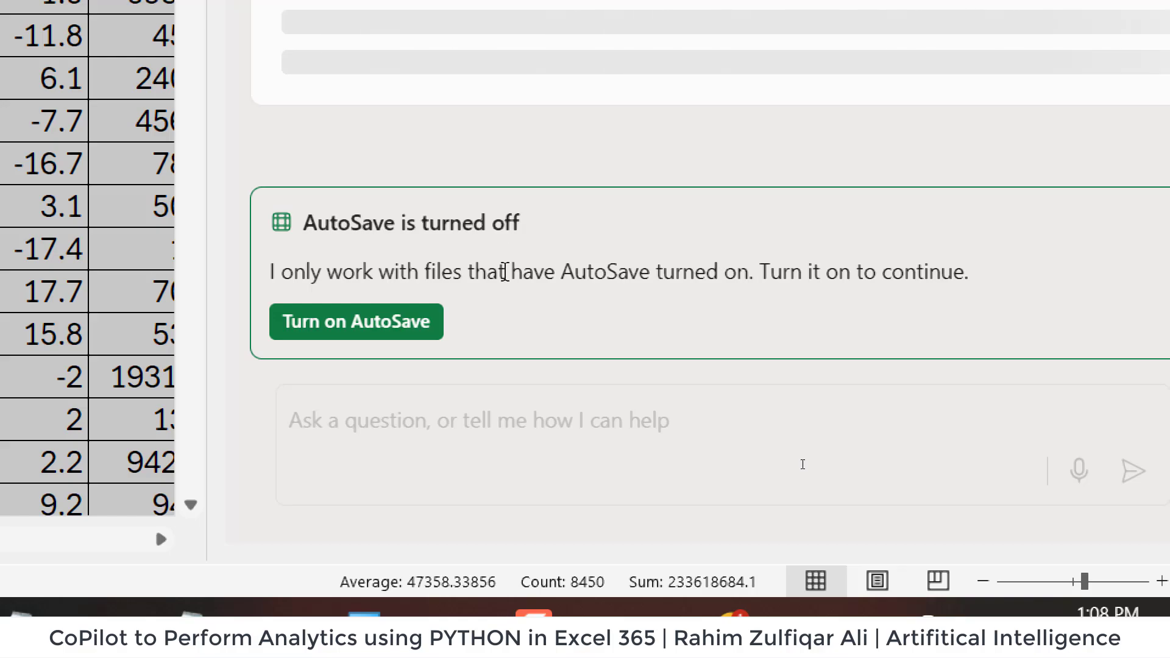
click(352, 321)
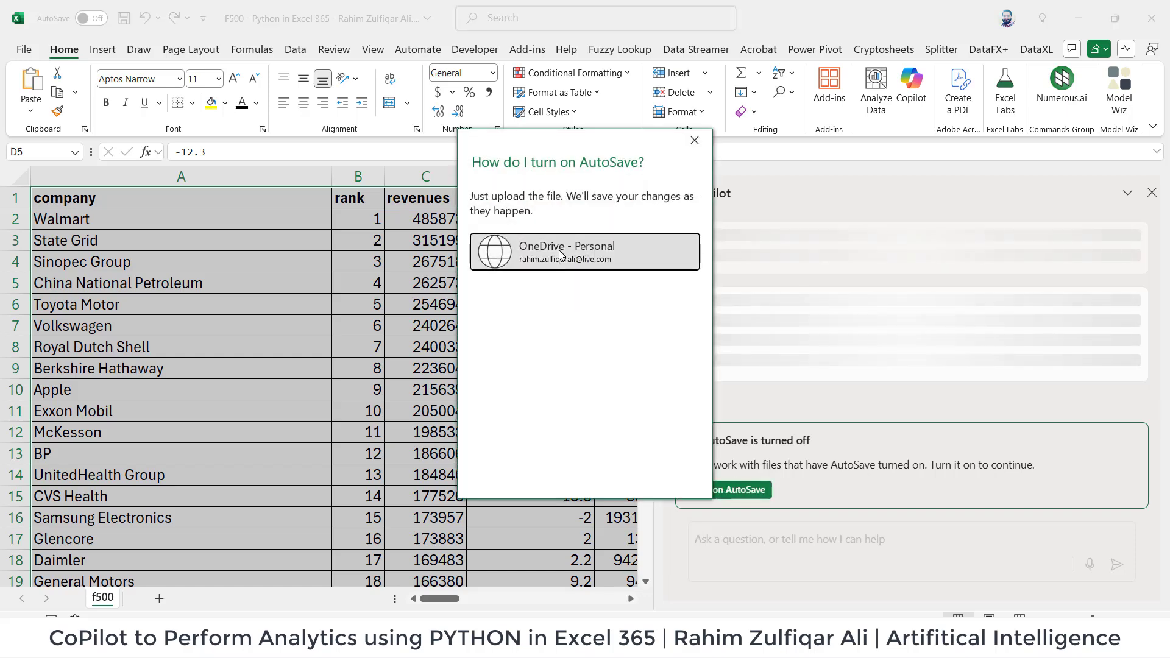
click(561, 254)
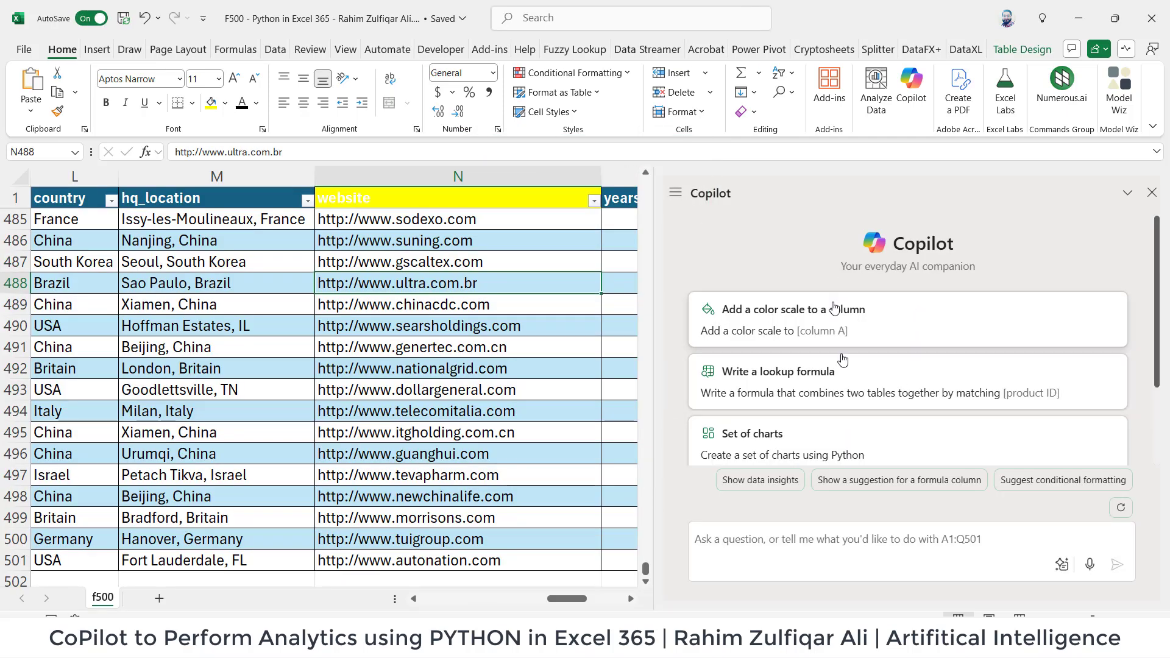
Request Copilot's data insights for the table, then ask for deeper analysis with Python
scroll(866, 354, down, 3)
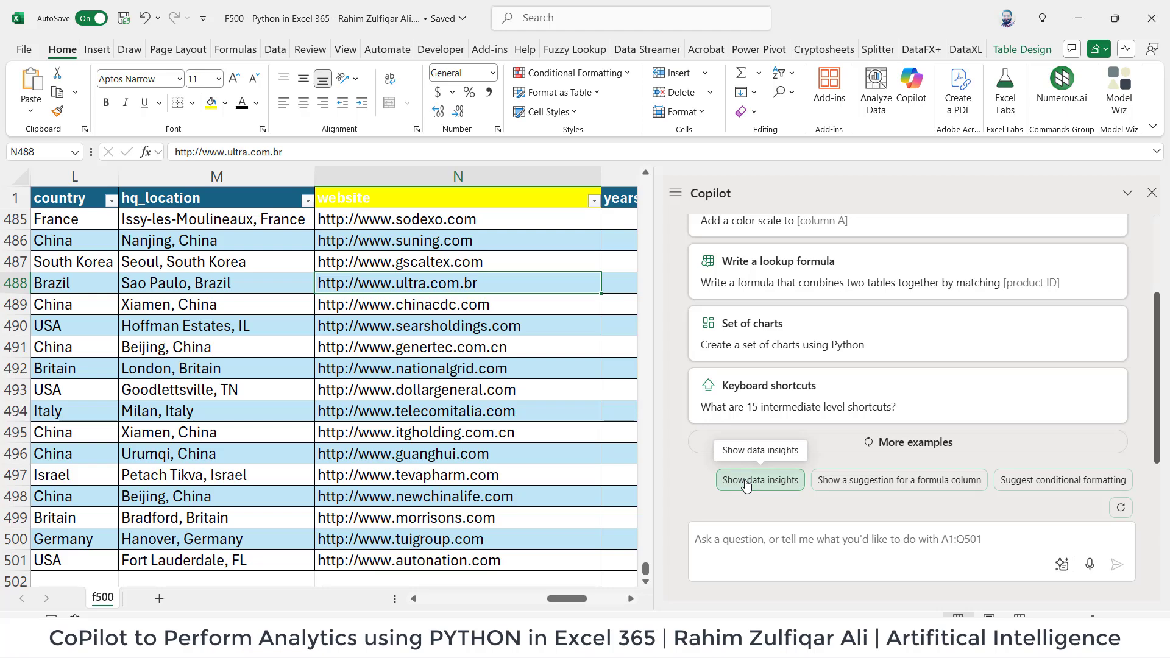
click(444, 441)
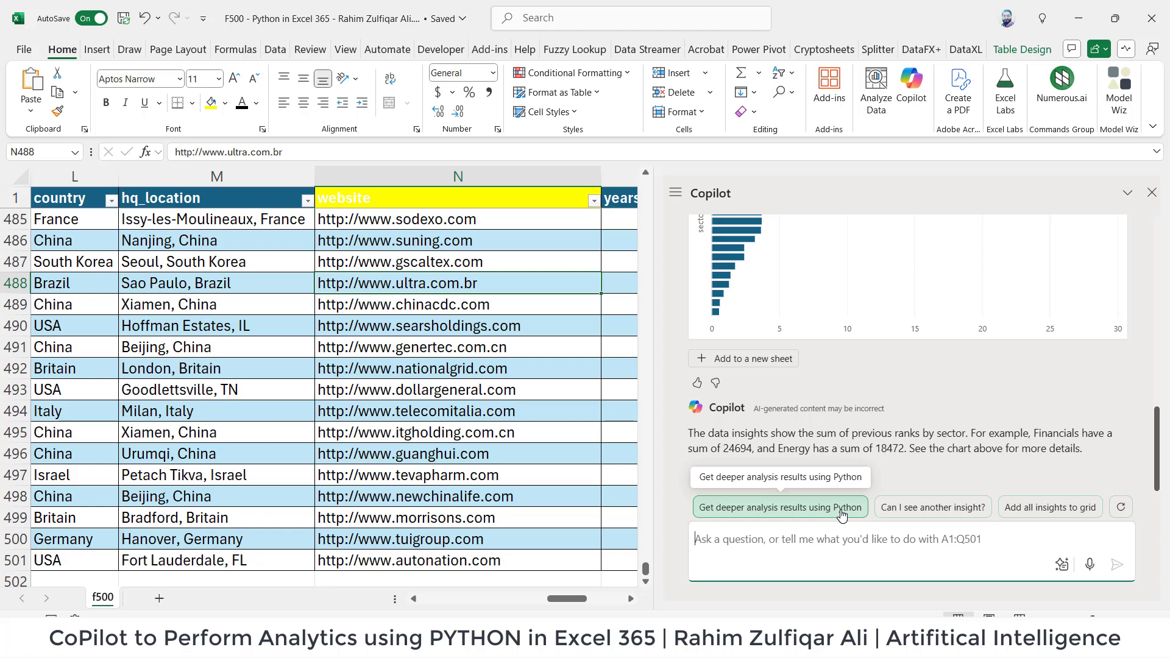
click(651, 369)
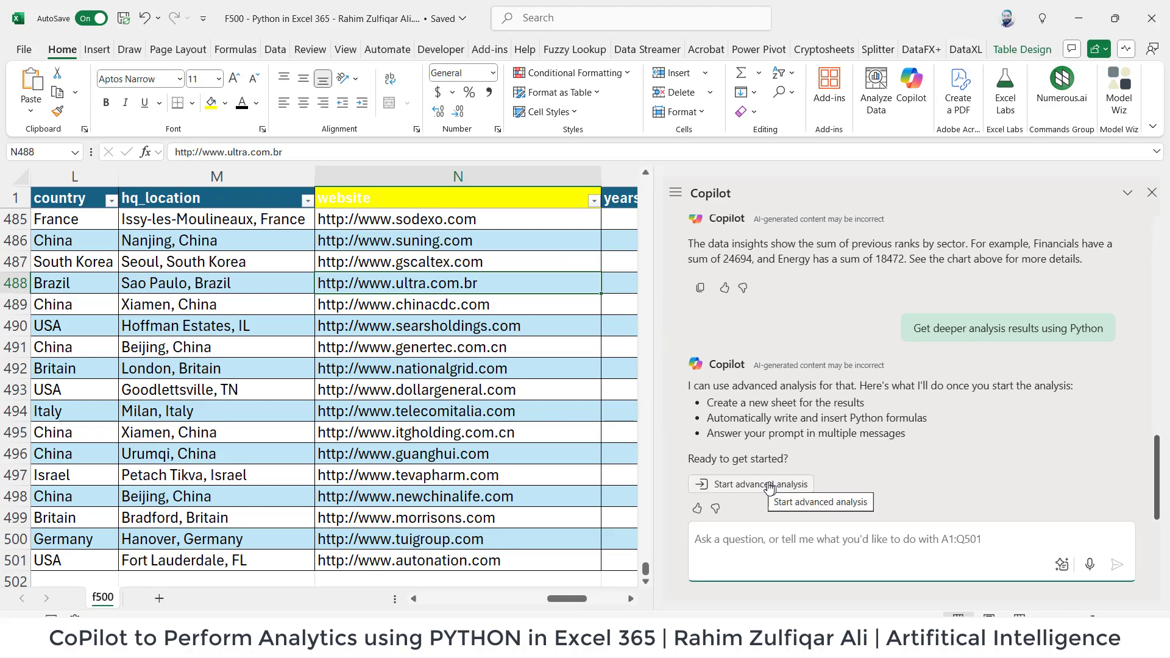
Launch advanced analysis, check the Notepad task list, and return to Copilot's message box
click(749, 484)
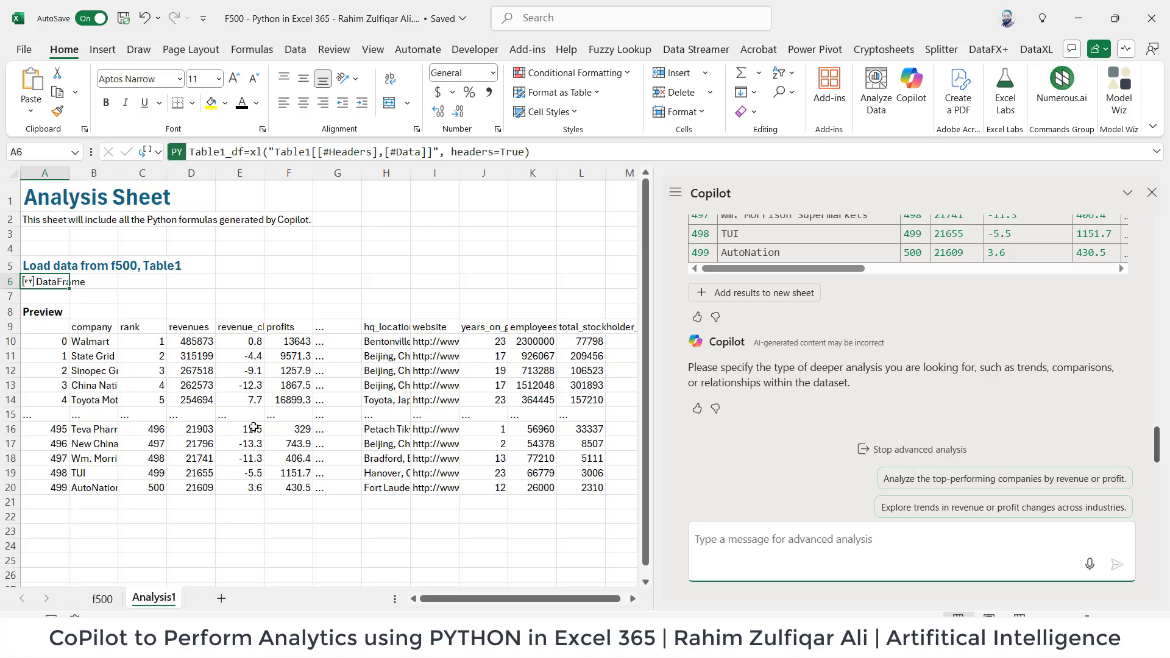
key(alt+Tab)
click(519, 276)
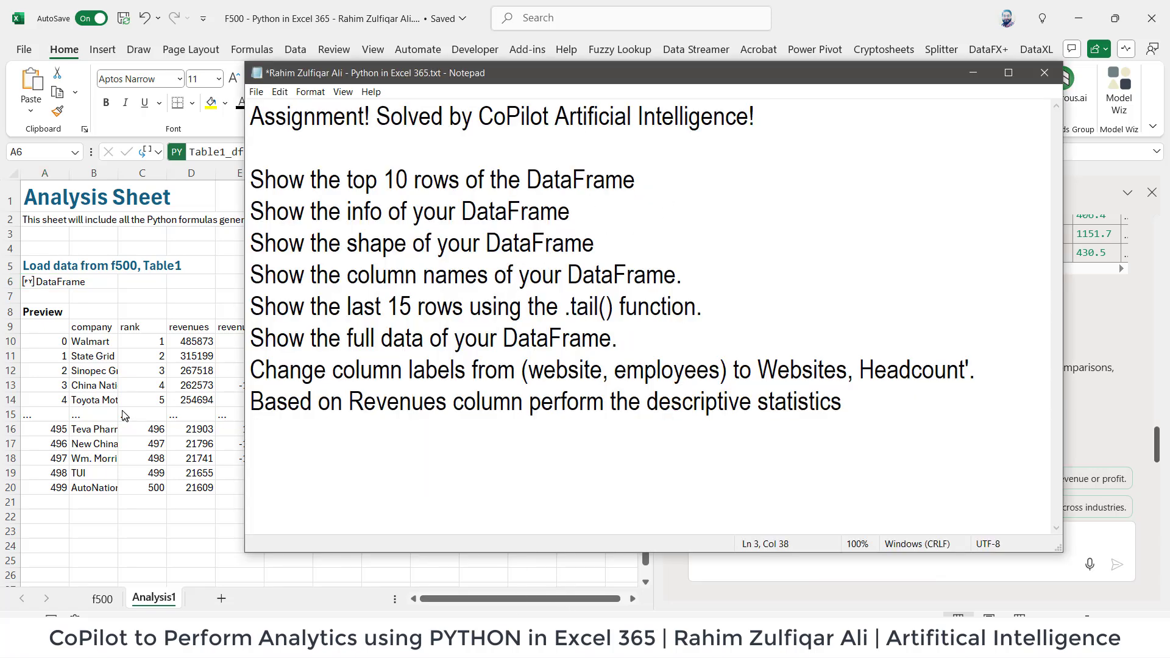
key(alt+Tab)
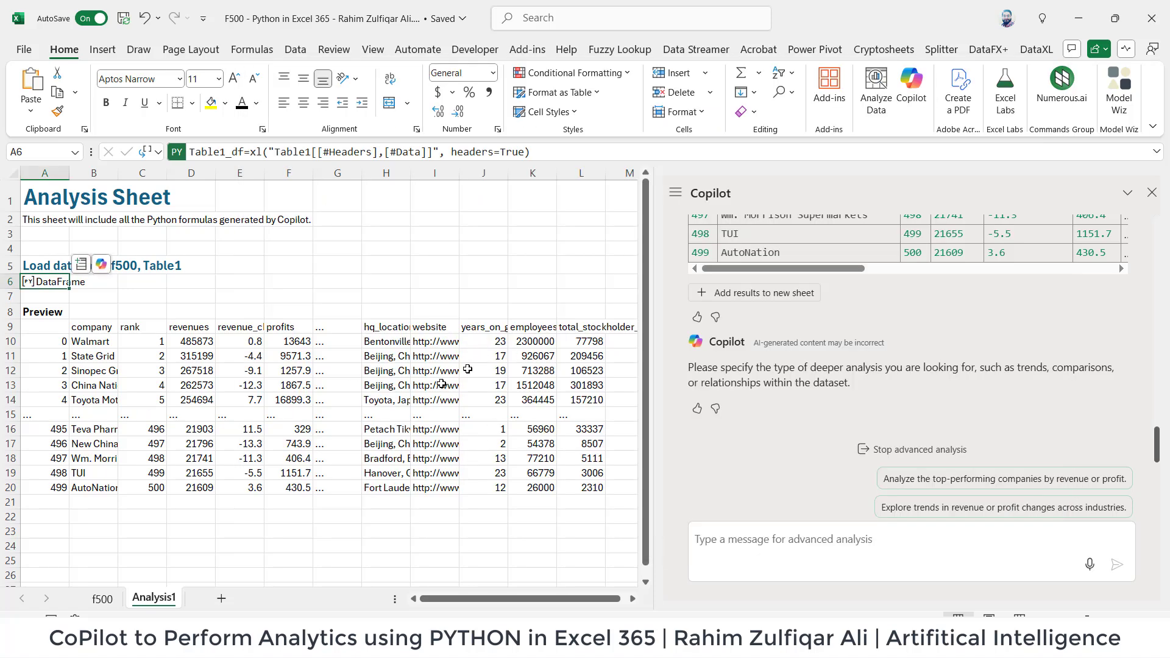
scroll(273, 457, down, 3)
scroll(274, 457, up, 3)
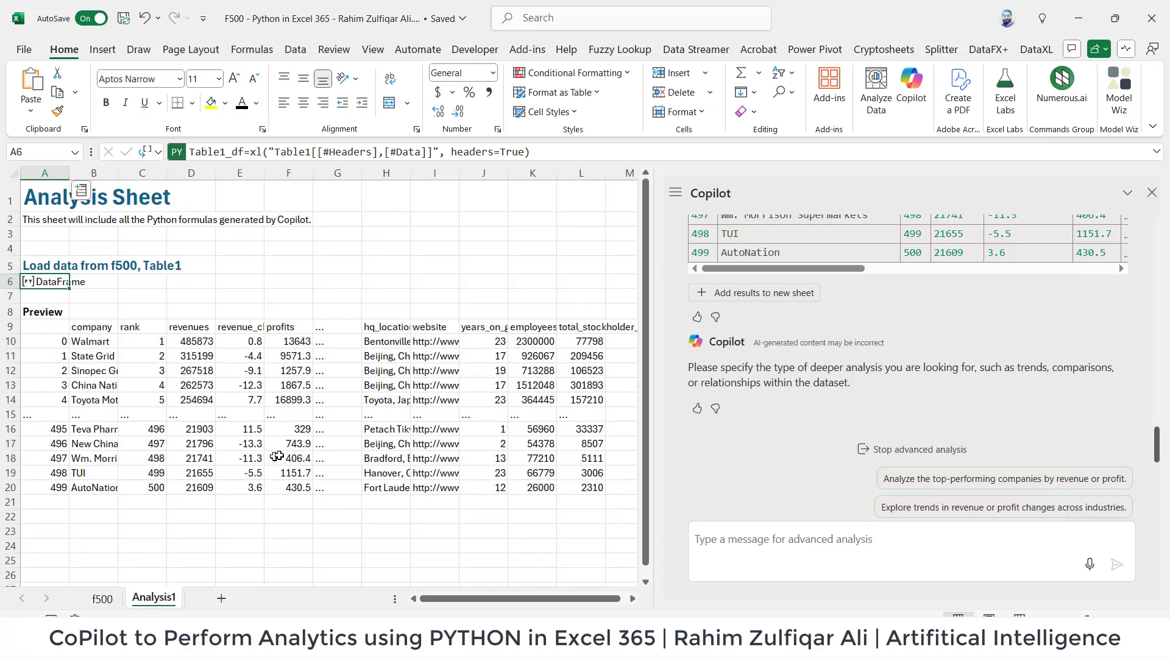
click(797, 535)
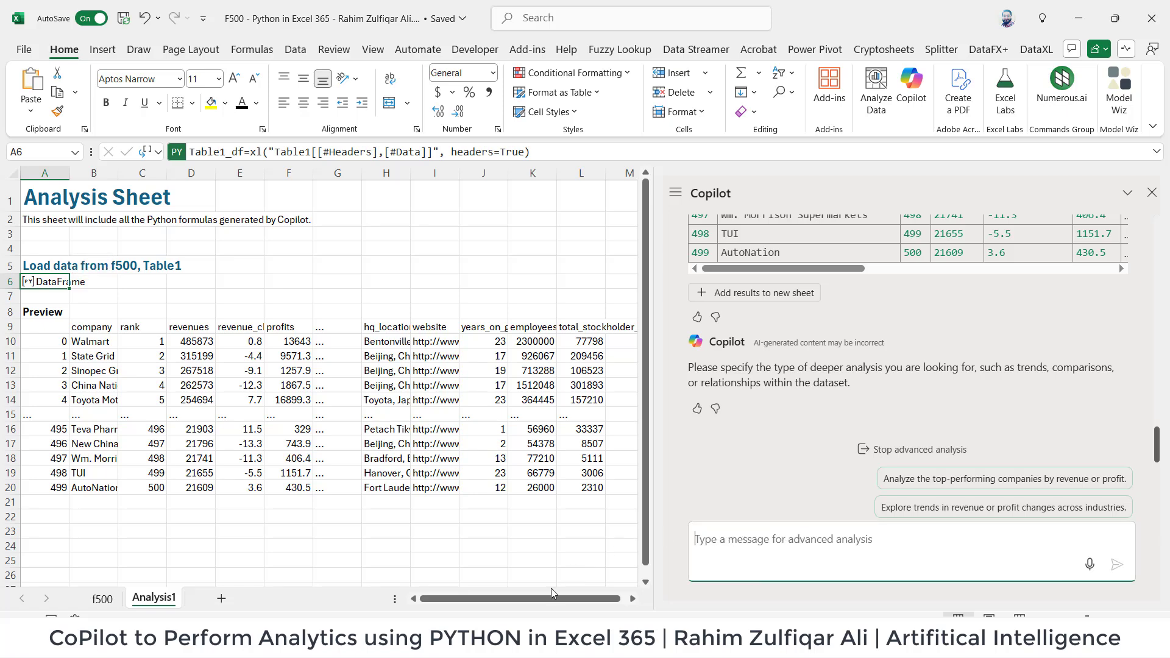
Send 'Show the top 10 rows of the DataFrame' to Copilot and inspect the A24 preview
key(alt+Tab)
drag(662, 199, 242, 177)
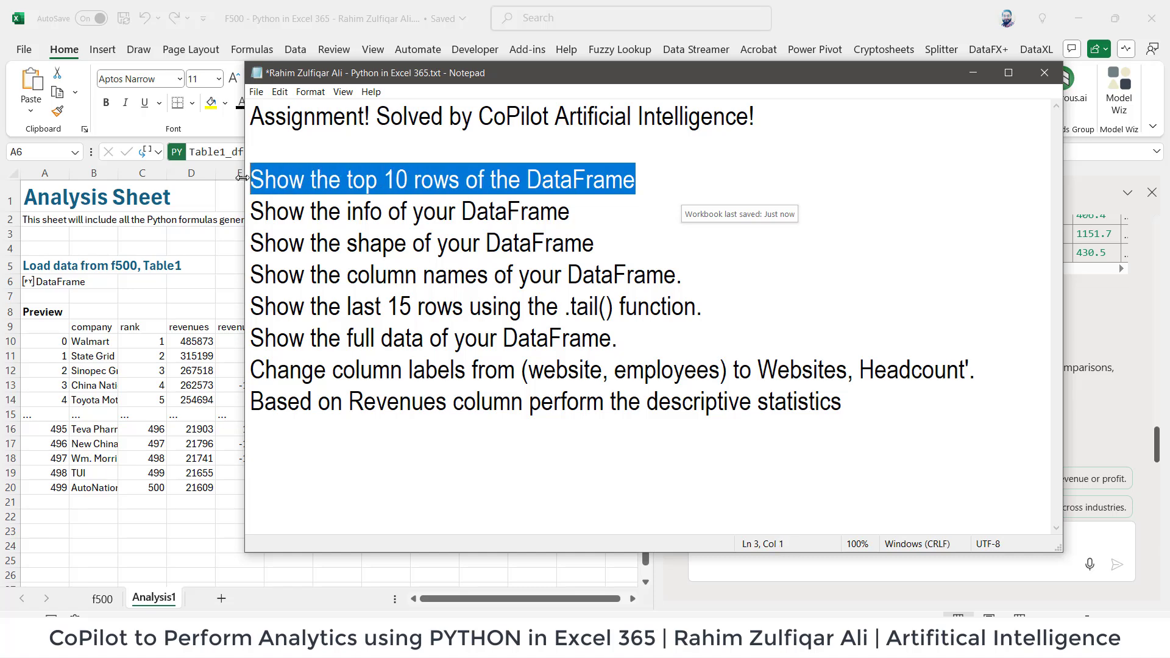
click(413, 172)
key(alt+Tab)
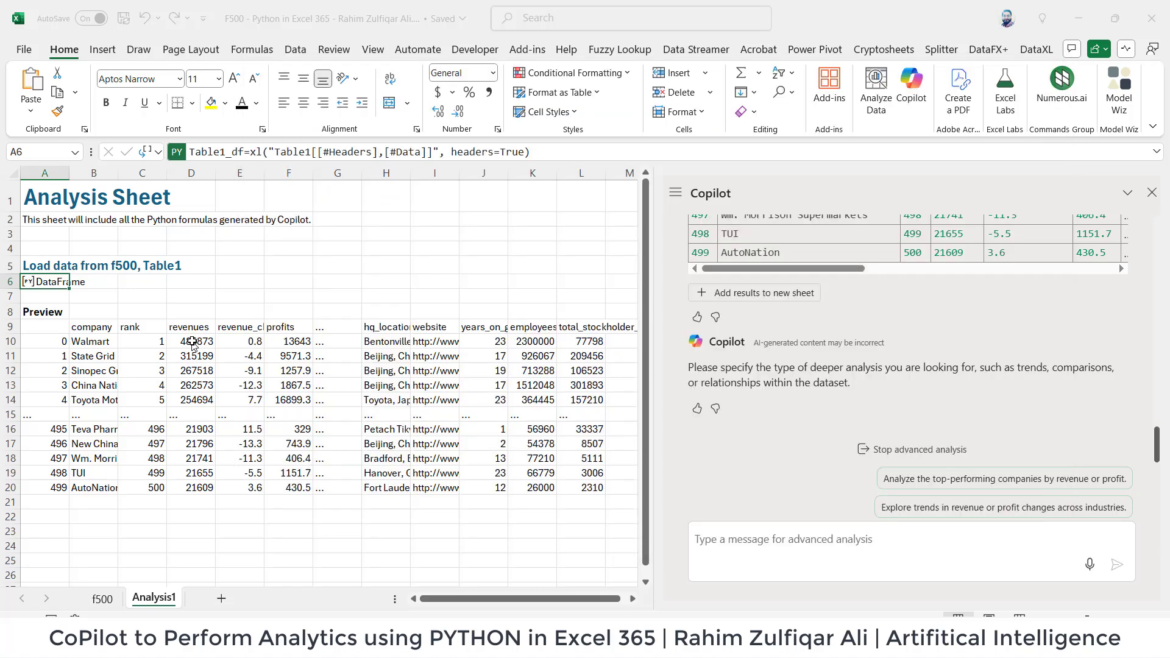
click(834, 540)
text(Show the top 10 rows of the DataFrame)
key(Return)
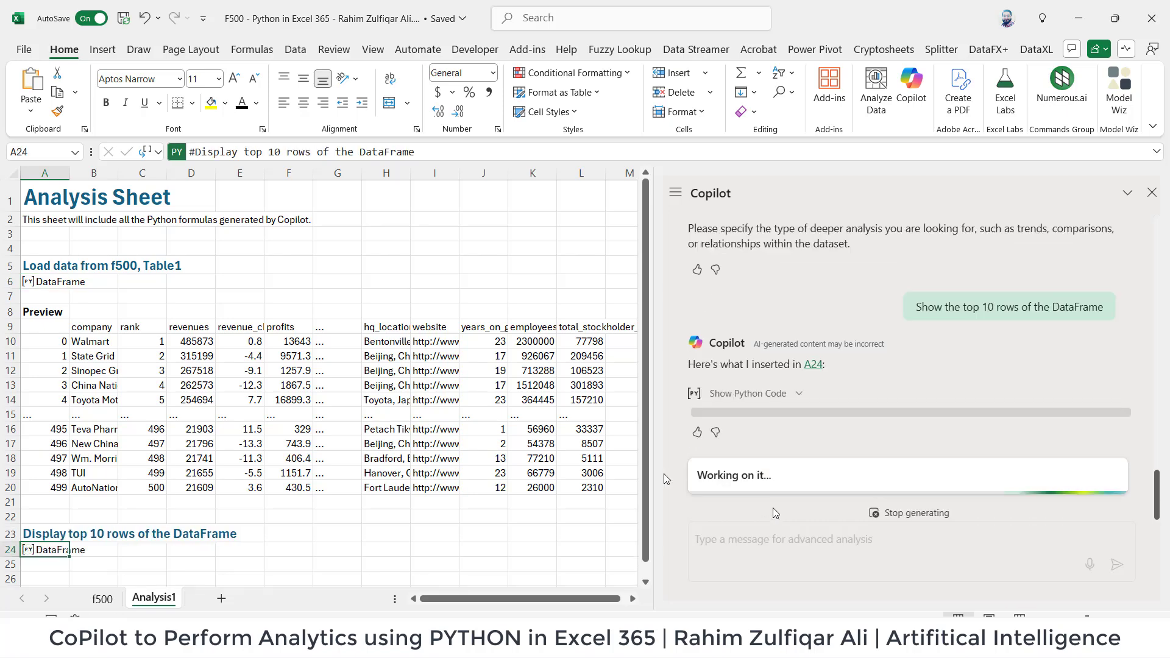
scroll(488, 434, down, 6)
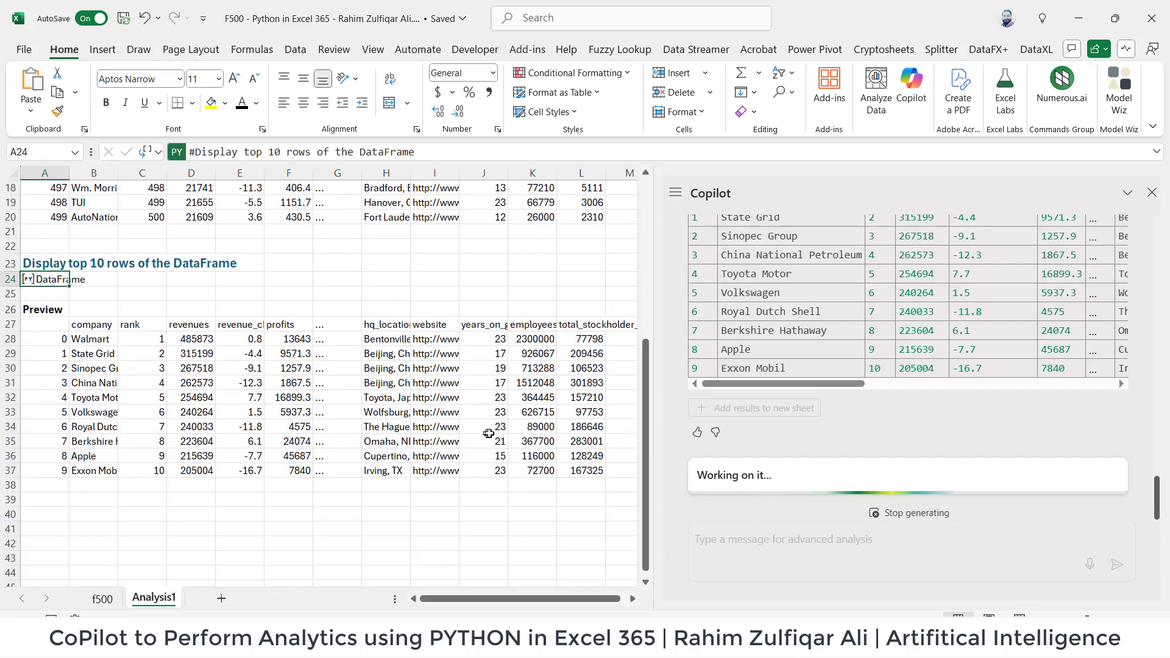
click(92, 354)
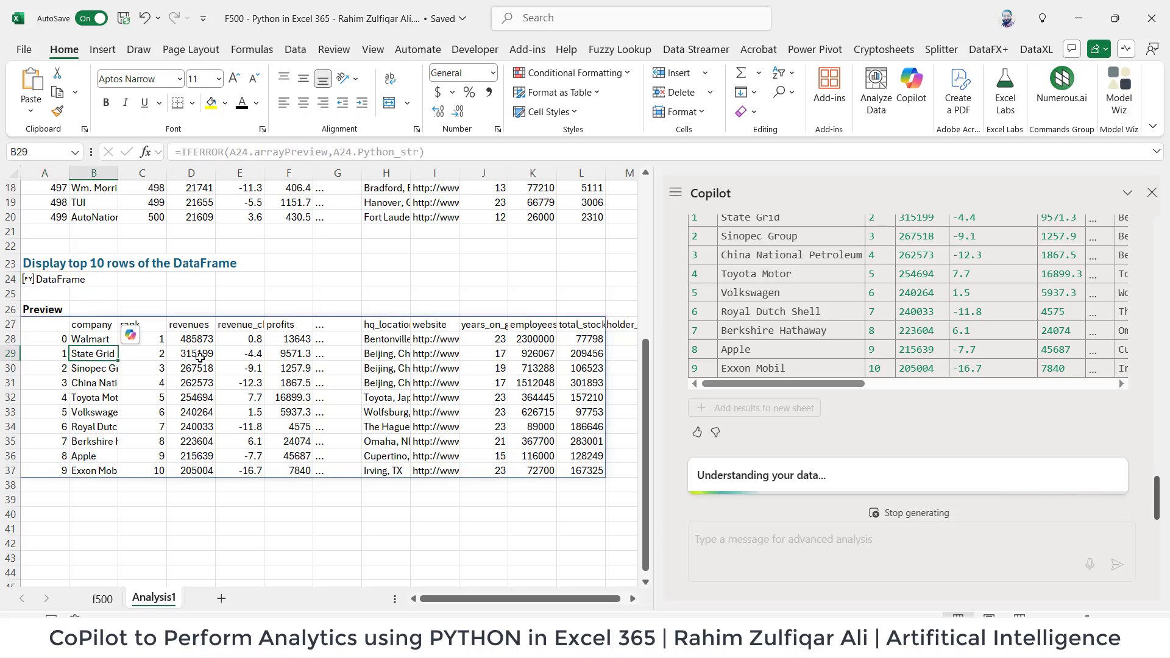
click(58, 330)
key(ctrl+Down)
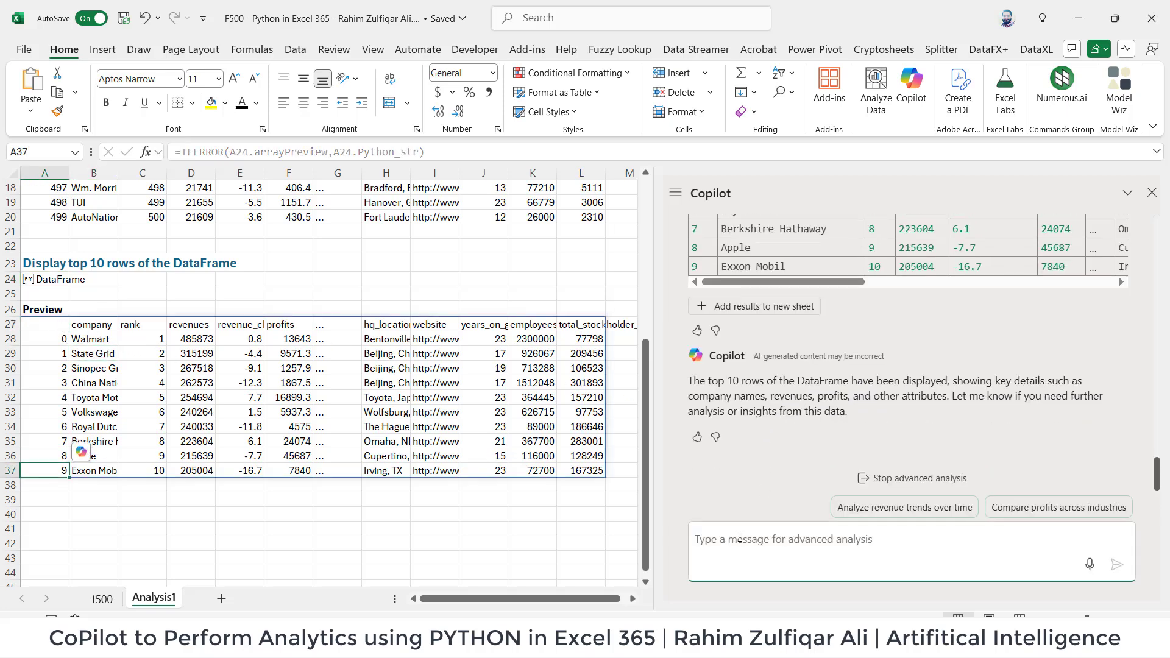
Copy the DataFrame info task from Notepad and send it to Copilot
key(alt+Tab)
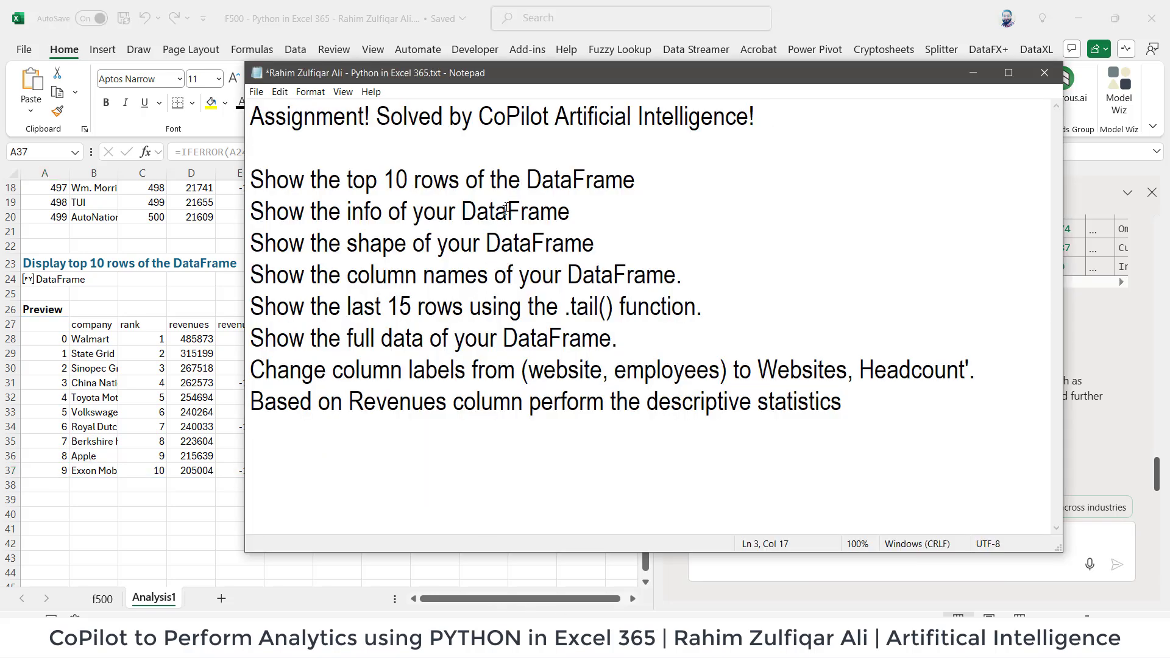
drag(576, 211, 252, 209)
key(ctrl+c)
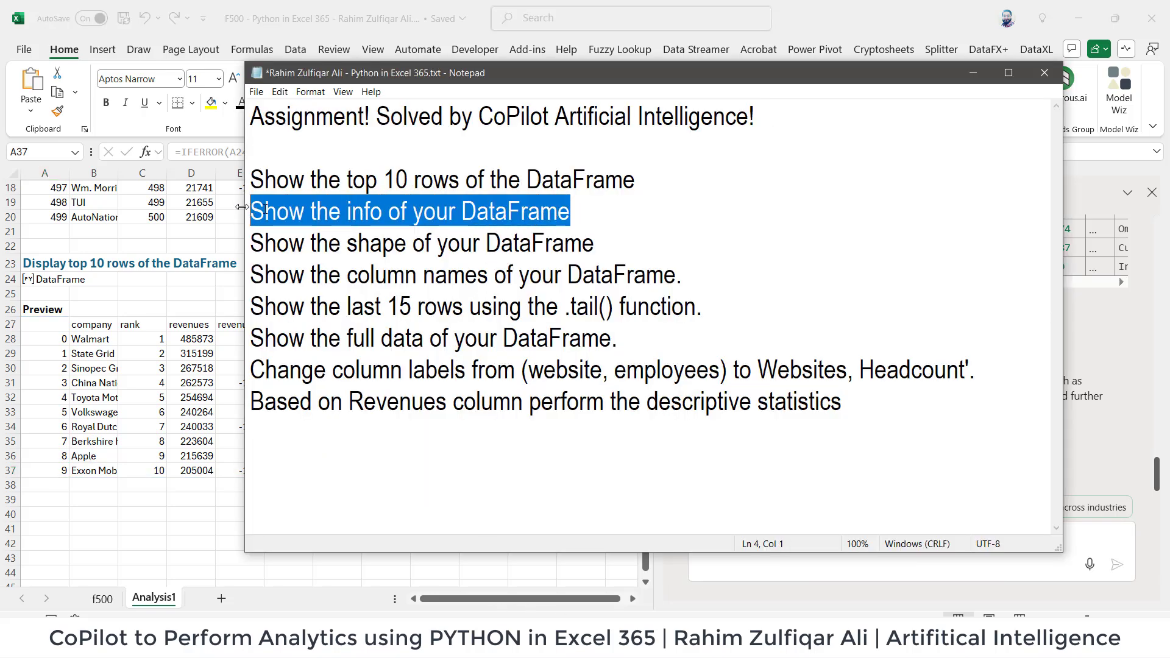
key(alt+Tab)
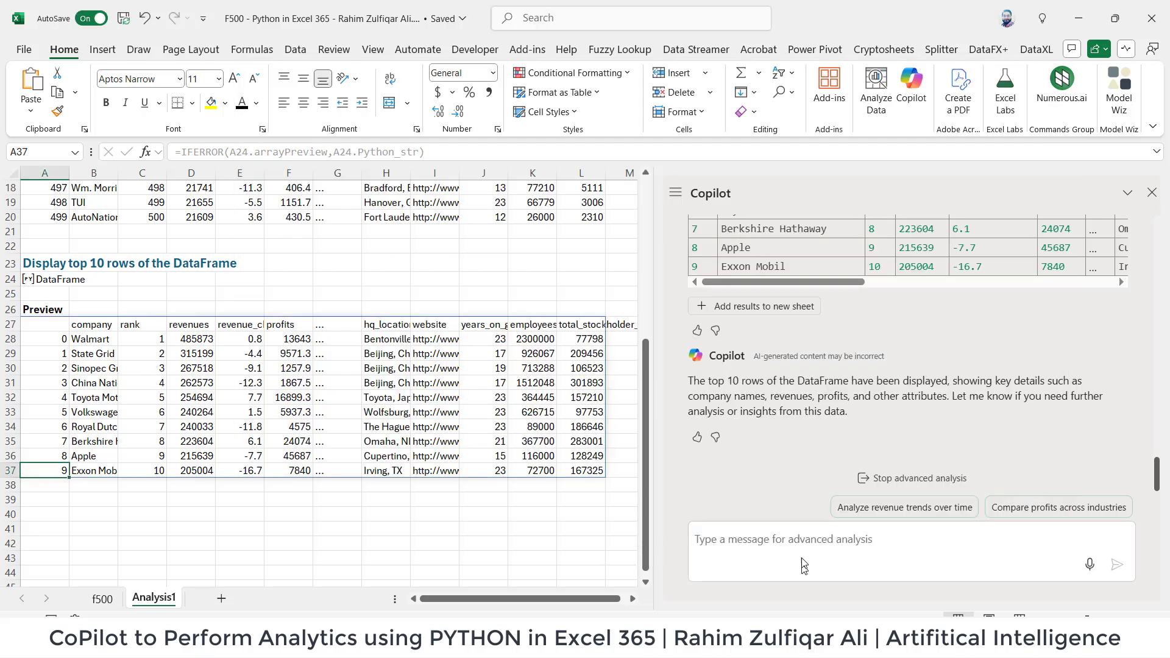
click(796, 537)
key(ctrl+v)
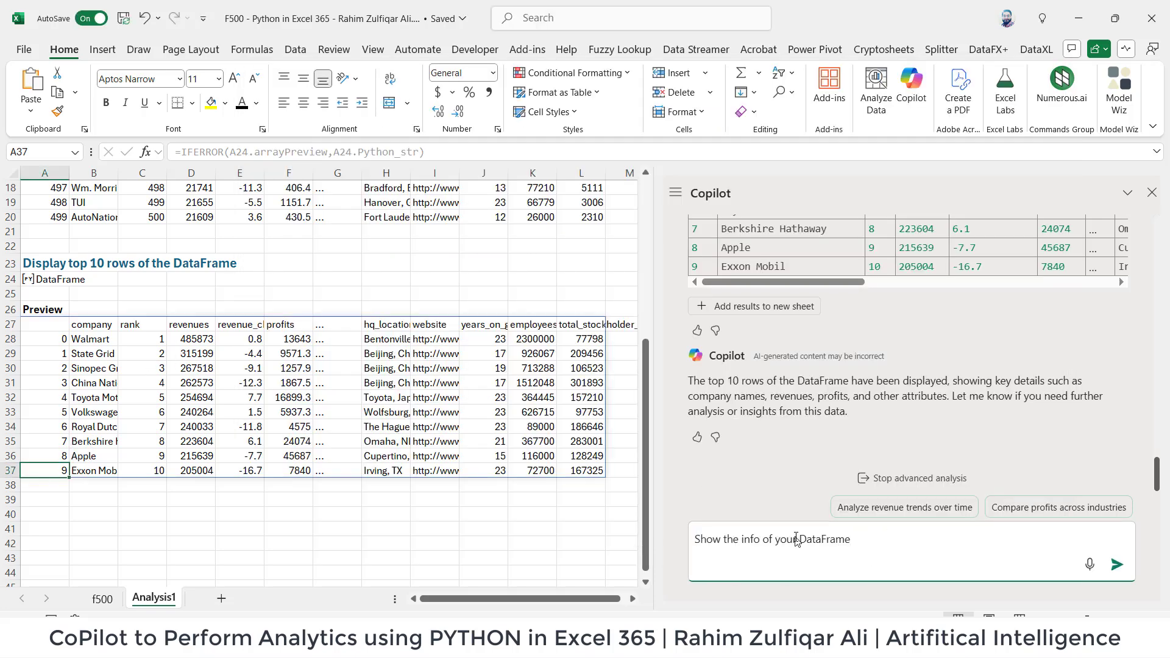
key(Return)
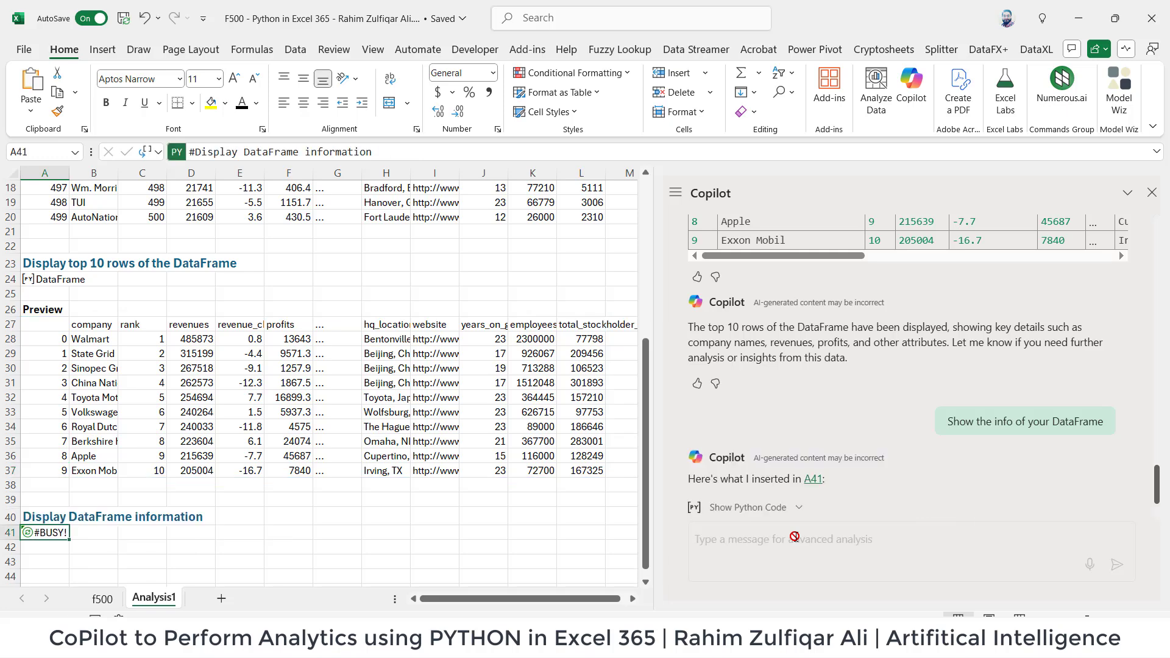
Scroll through Copilot's info output listing 500 entries across 17 columns
scroll(463, 429, down, 2)
scroll(463, 430, down, 1)
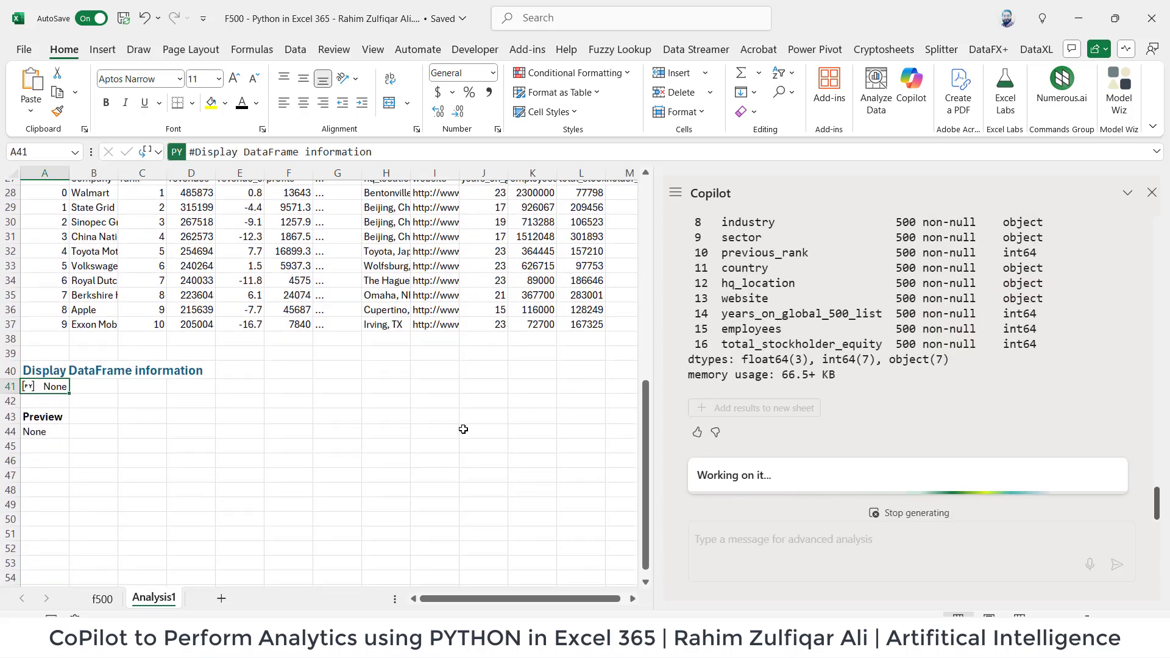
scroll(810, 329, up, 5)
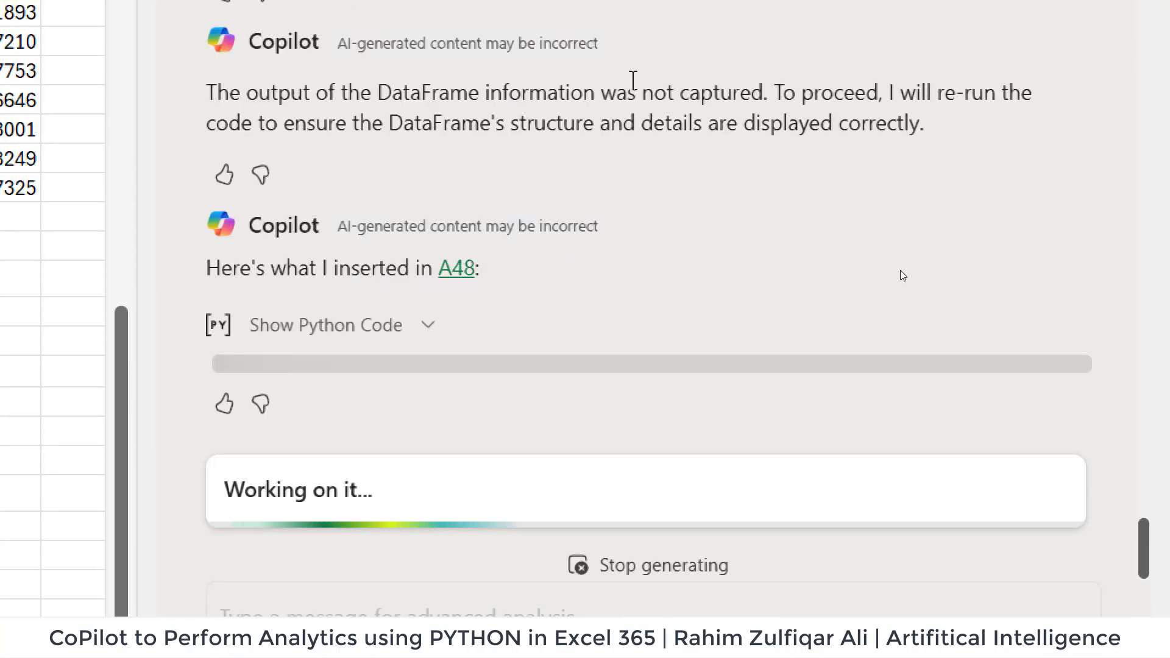
scroll(633, 80, up, 10)
scroll(683, 448, up, 5)
scroll(683, 448, down, 5)
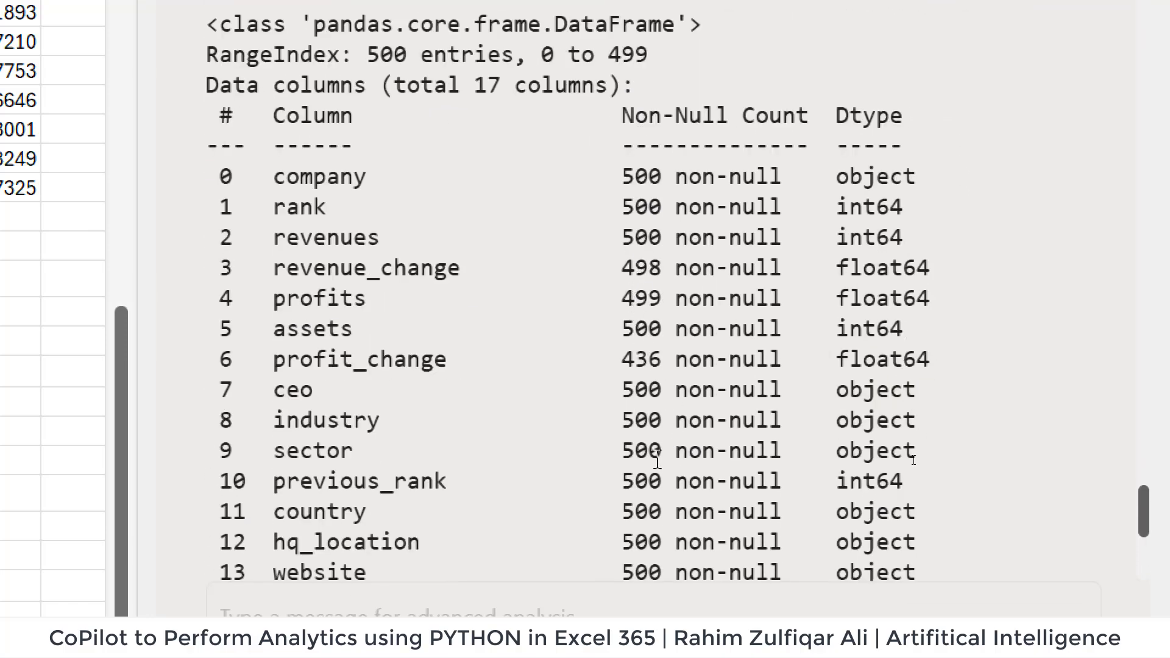
scroll(657, 462, down, 10)
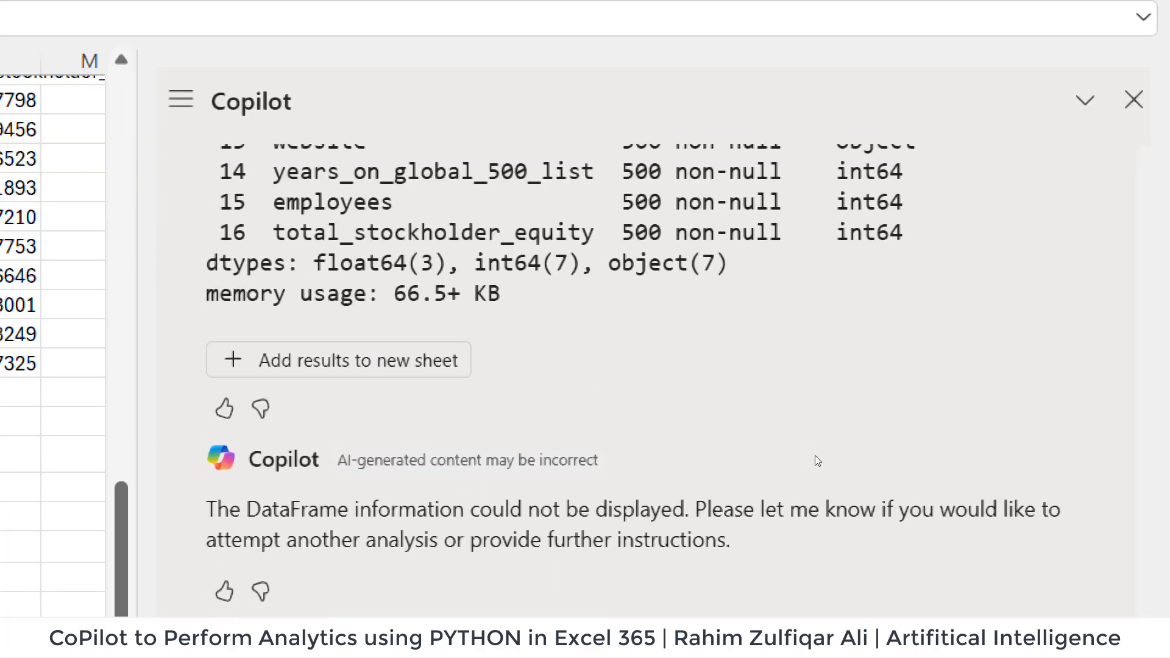
scroll(814, 455, up, 10)
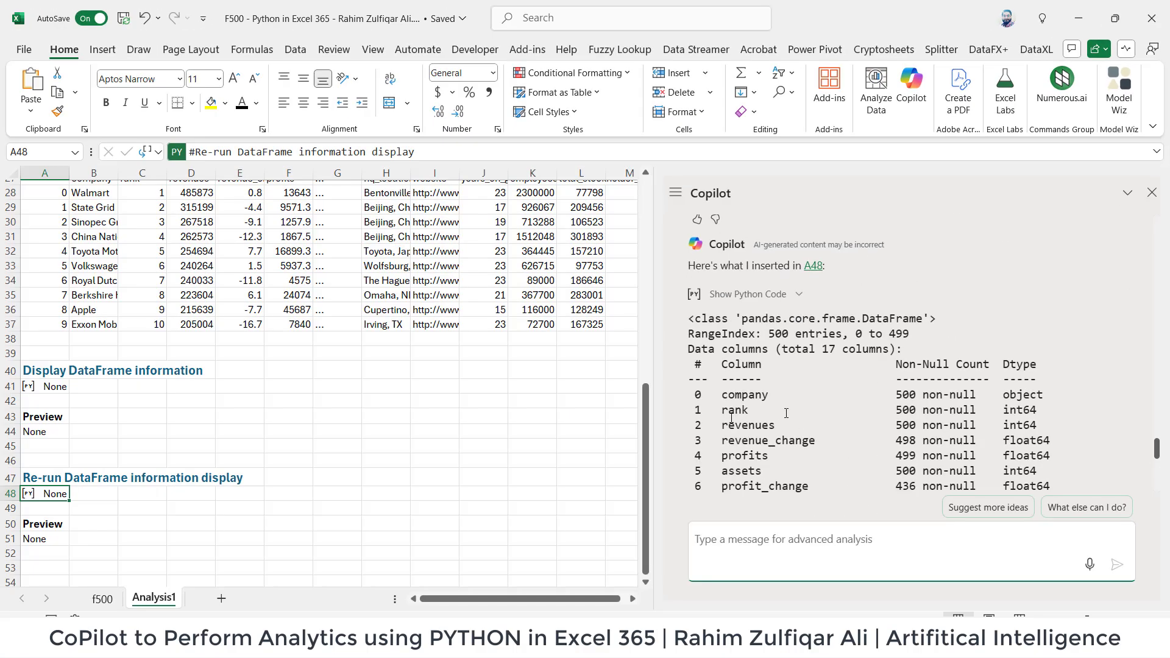
scroll(394, 451, down, 3)
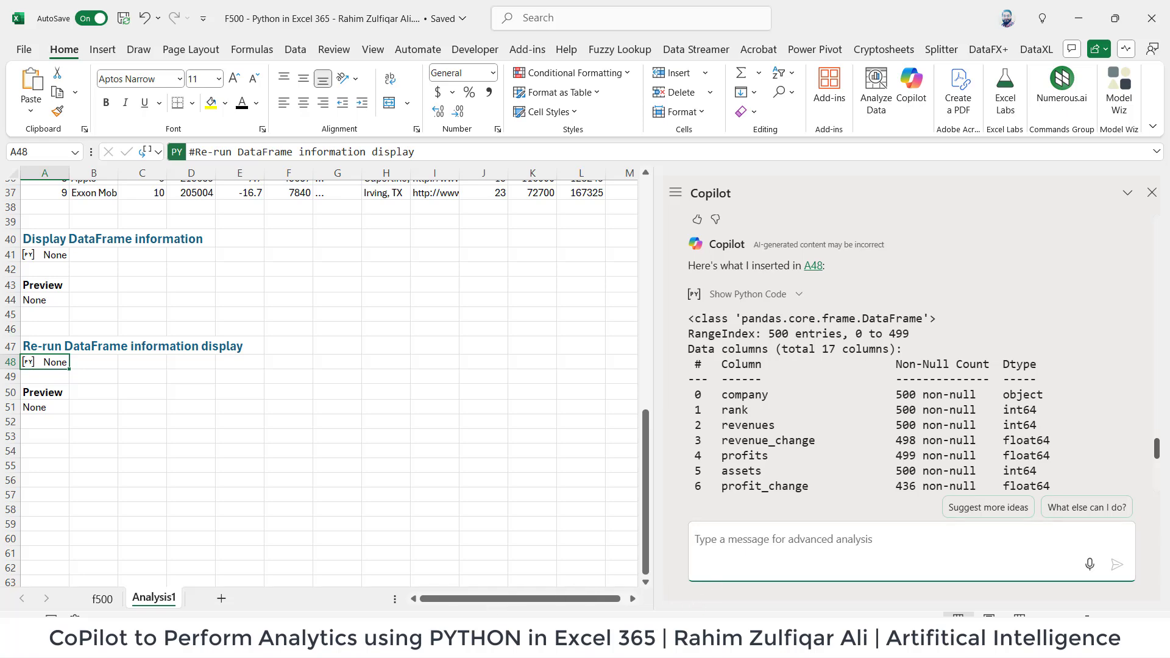
Send Copilot the Notepad request for the DataFrame shape, then check the 500-row, 17-column result
key(alt+Tab)
drag(596, 244, 249, 233)
key(ctrl+c)
key(alt+Tab)
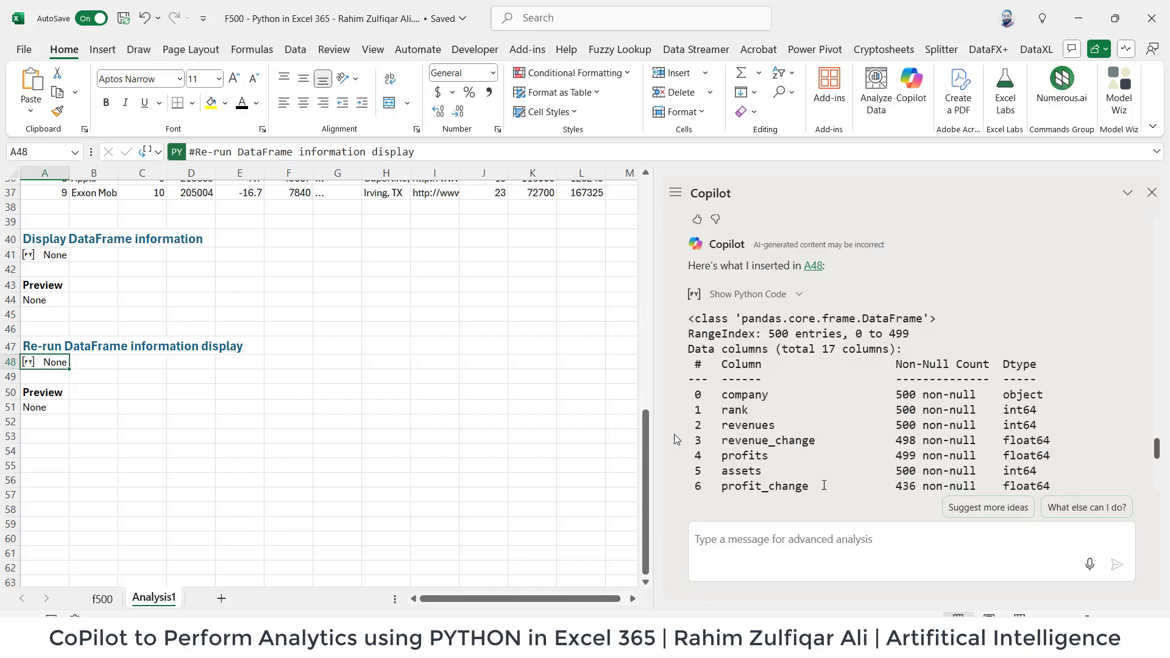
click(819, 536)
key(ctrl+v)
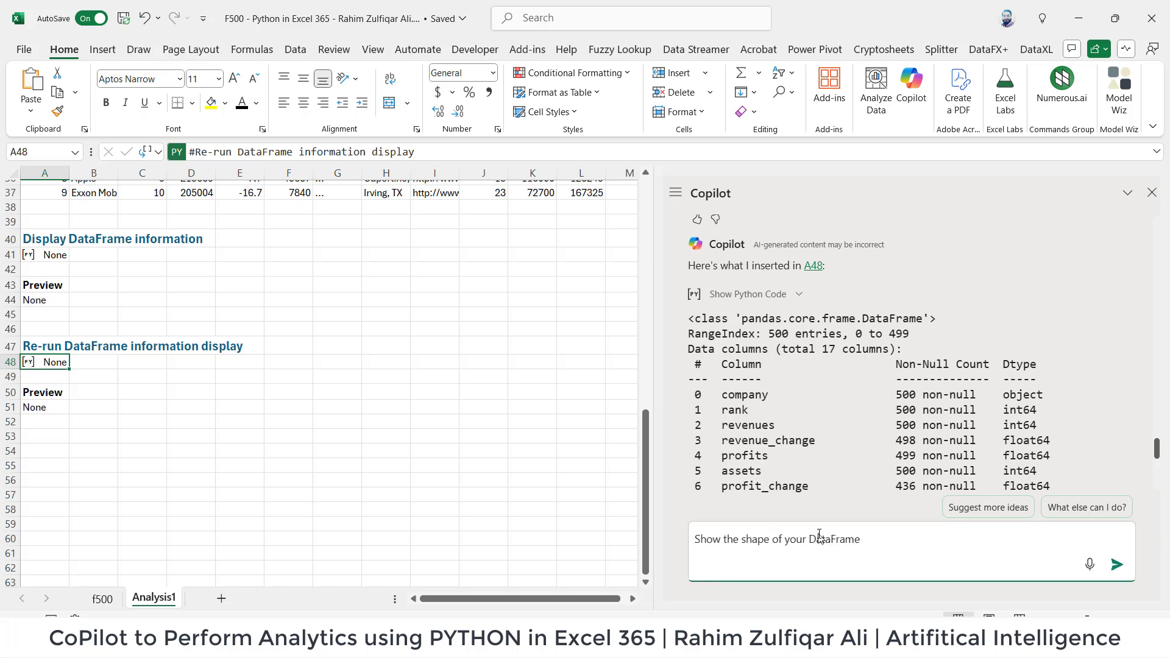
key(Return)
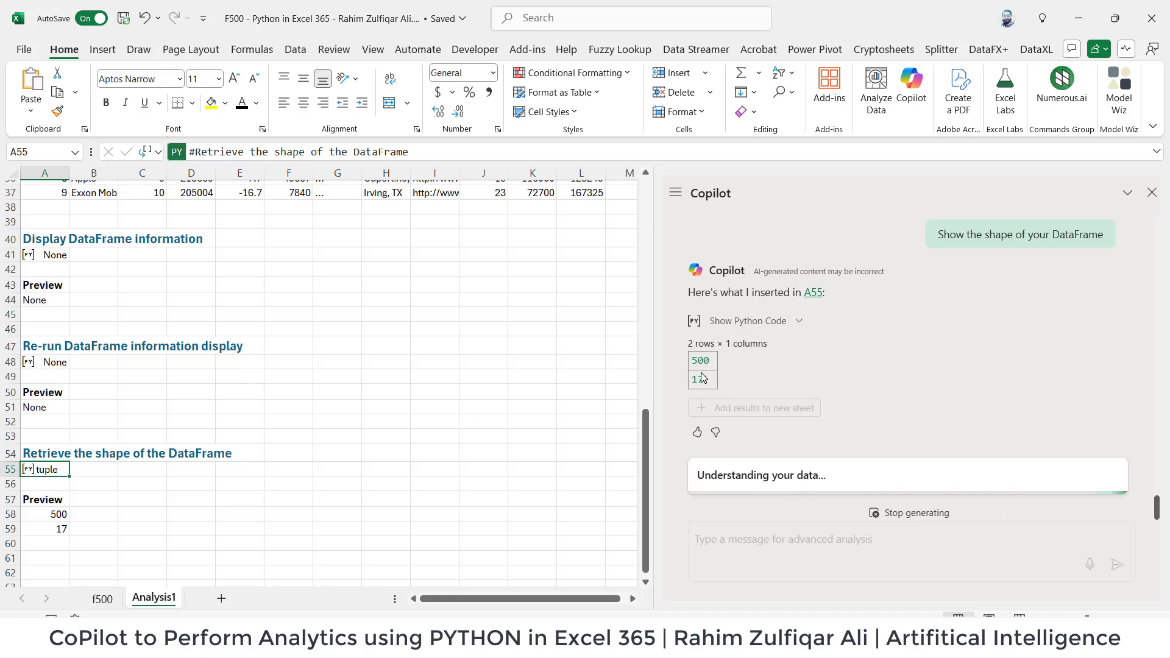
click(57, 515)
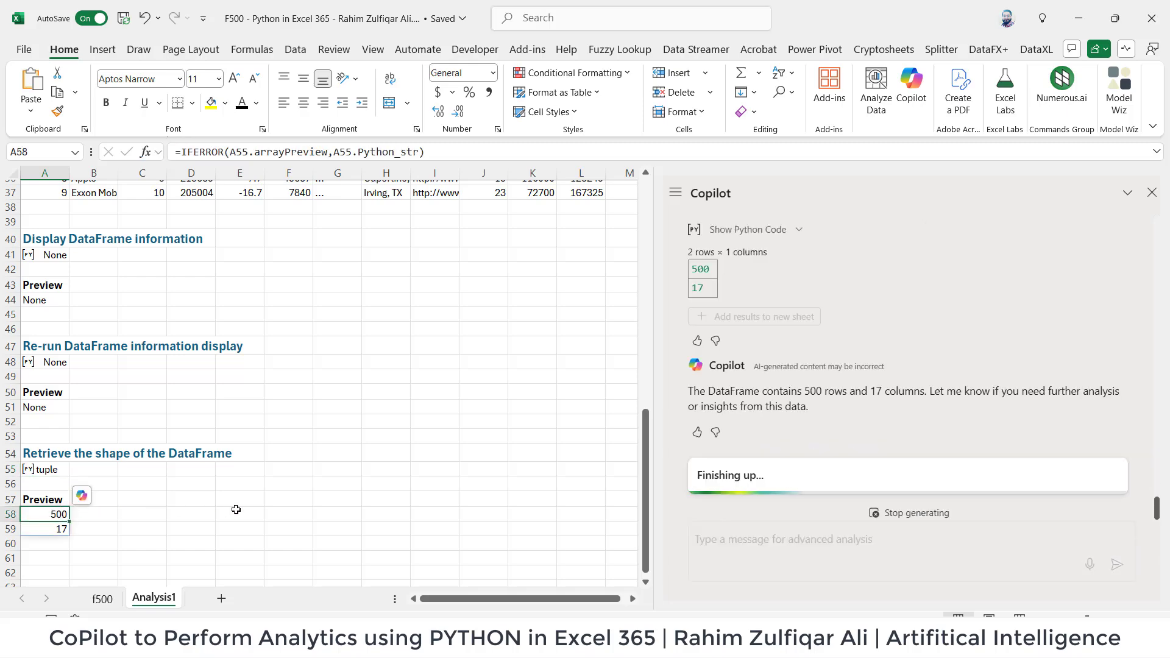
scroll(237, 509, down, 2)
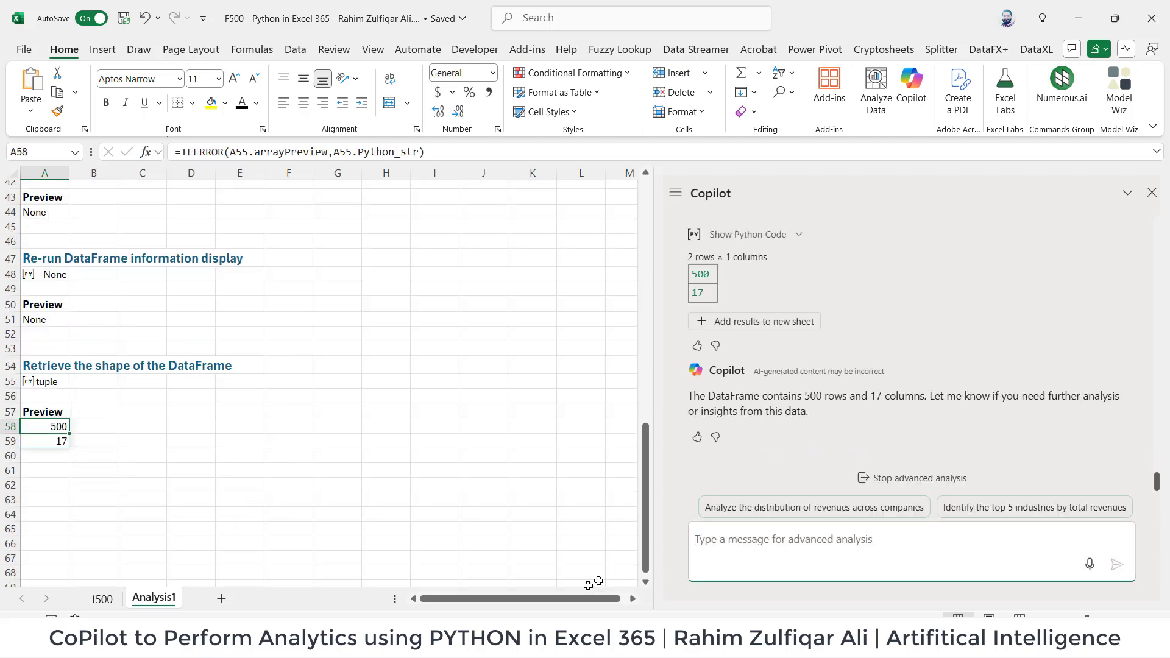
Copy the .tail() request for the last 15 rows from Notepad and send it to Copilot
key(alt+Tab)
click(558, 306)
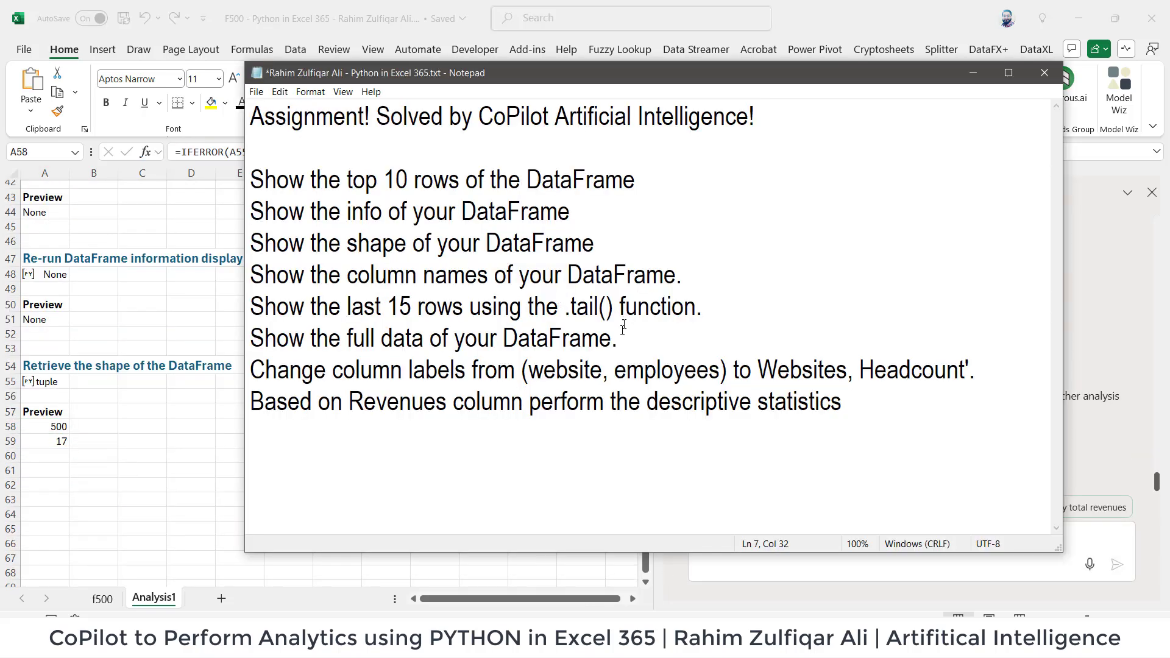
drag(722, 303, 250, 309)
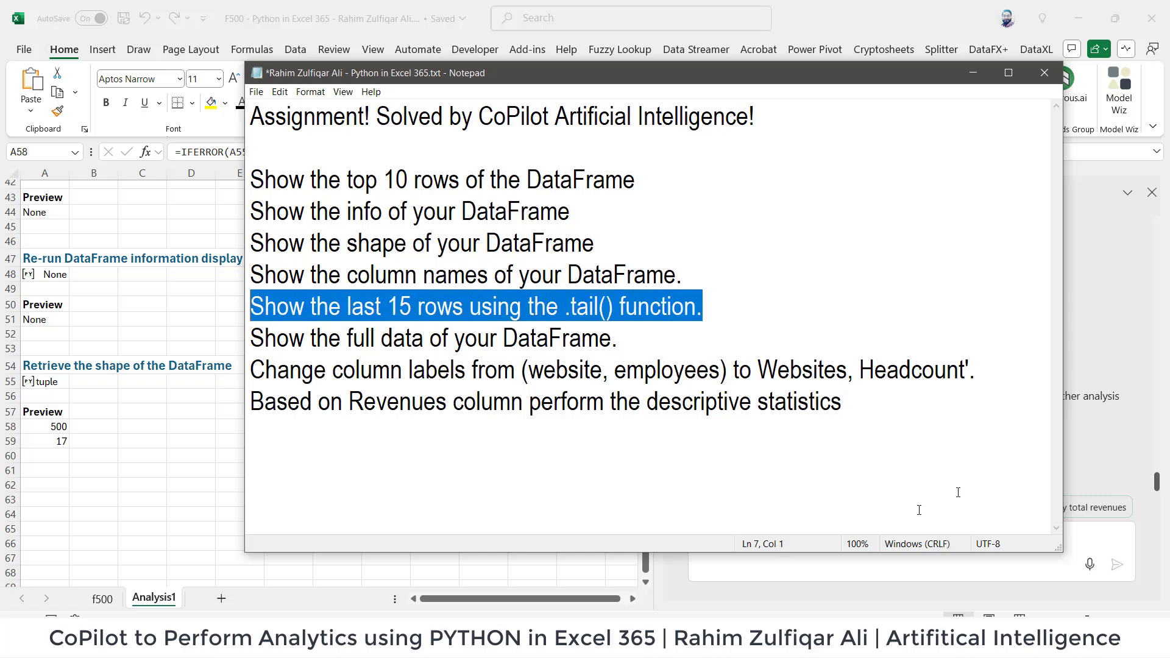
click(1112, 358)
click(798, 540)
key(ctrl+v)
key(Return)
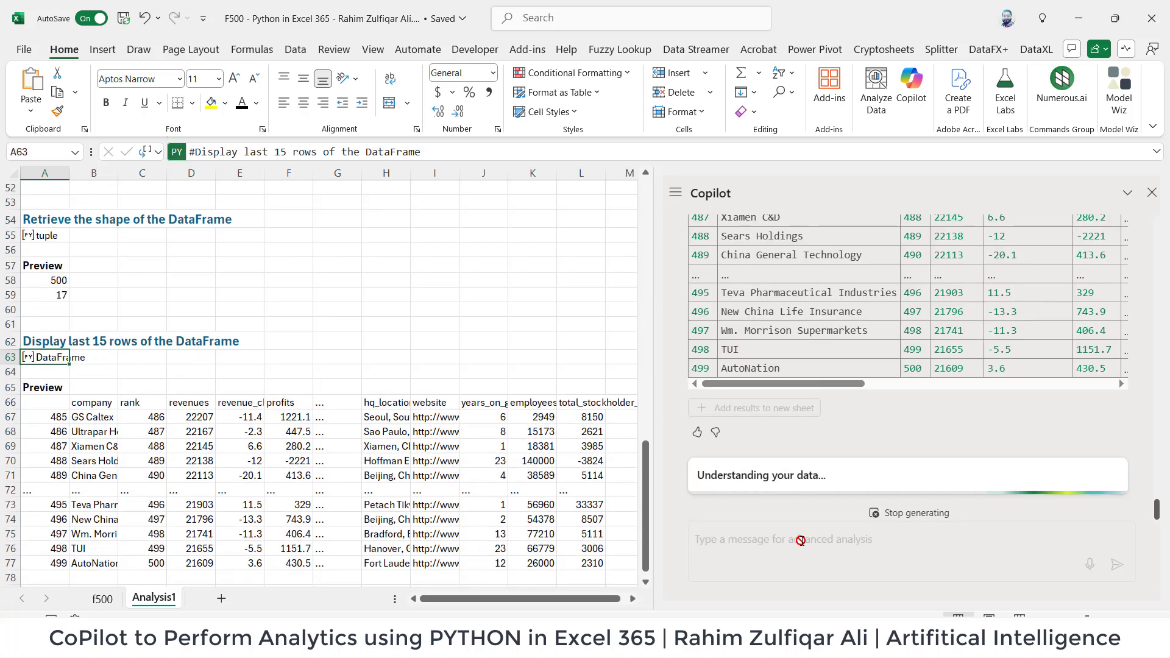
Inspect the last-15-rows preview, including ellipsis row A72:L72 and the 743.9 profit in F74
scroll(268, 446, down, 2)
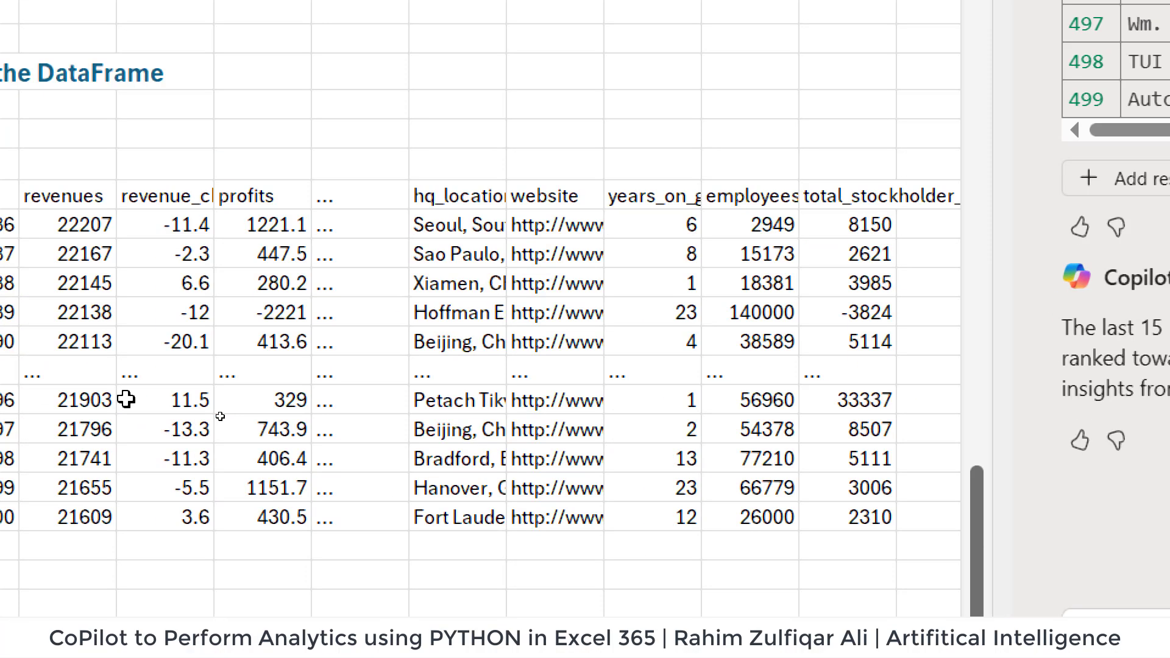
click(95, 374)
click(281, 382)
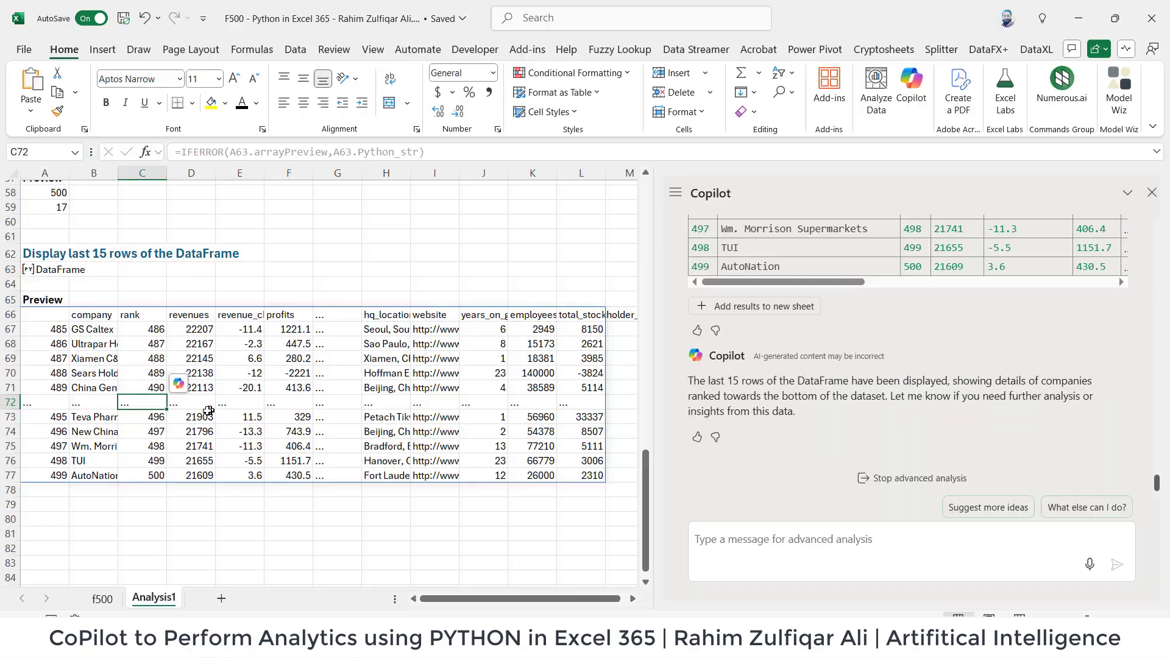
drag(26, 405, 576, 412)
click(279, 435)
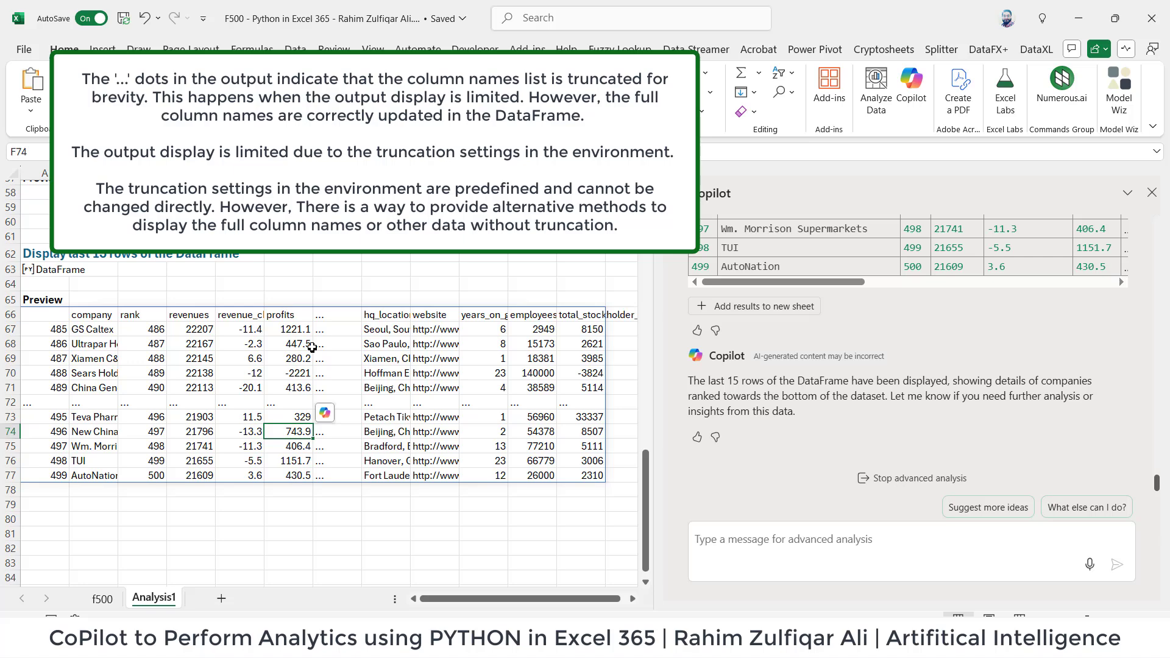
click(744, 543)
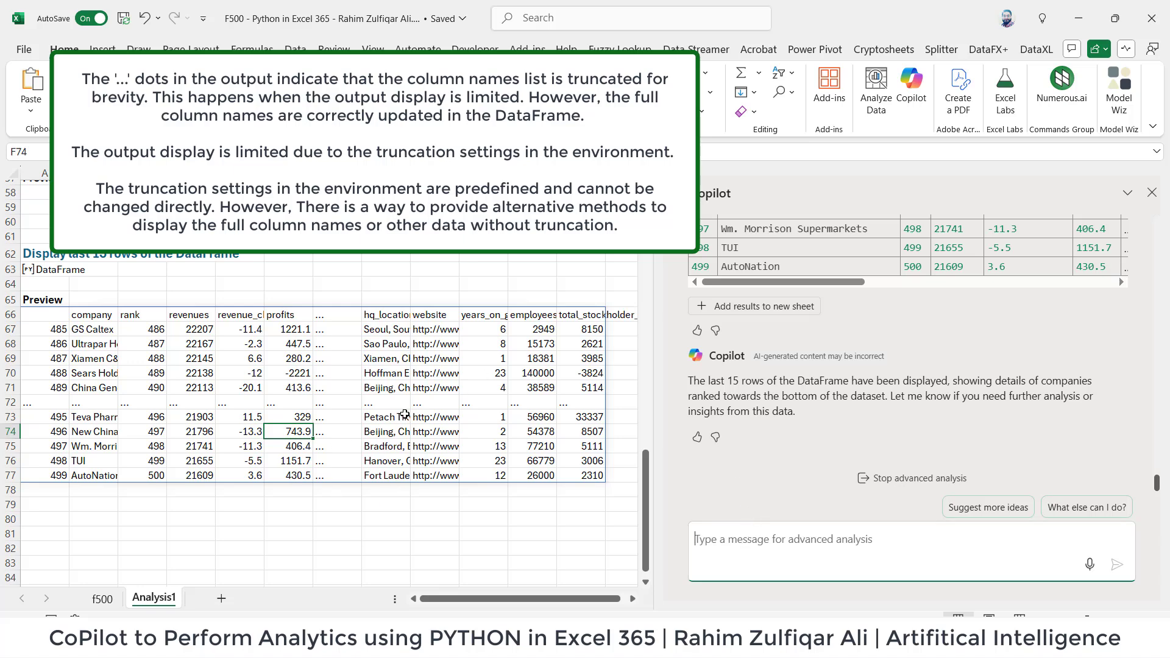
click(104, 404)
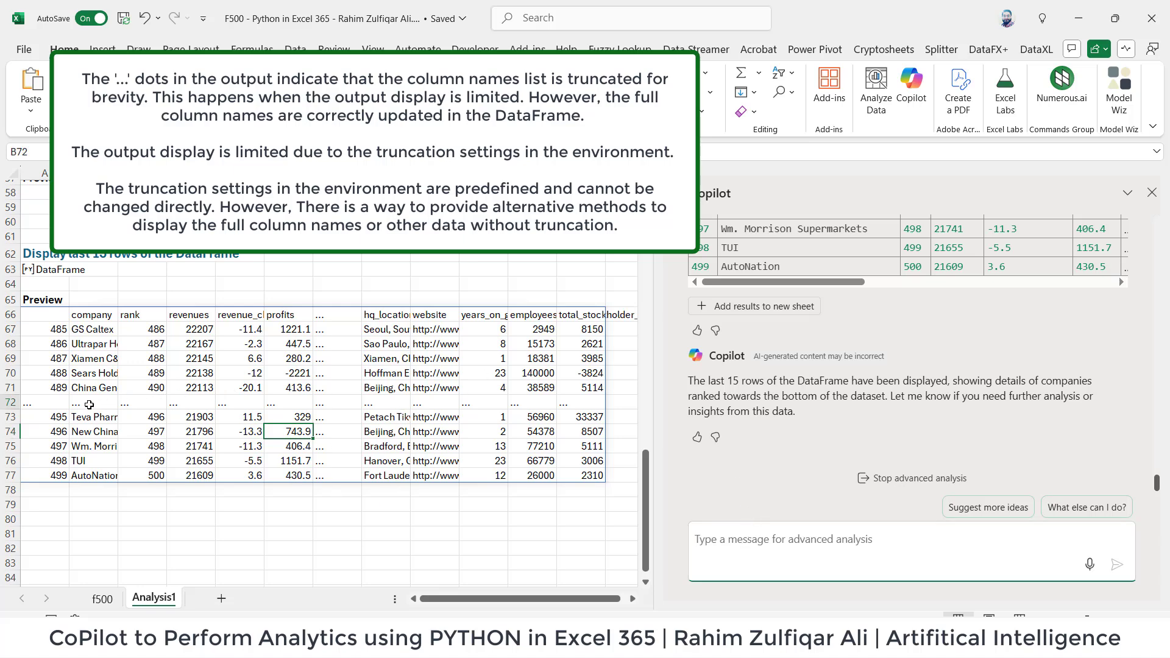
click(716, 537)
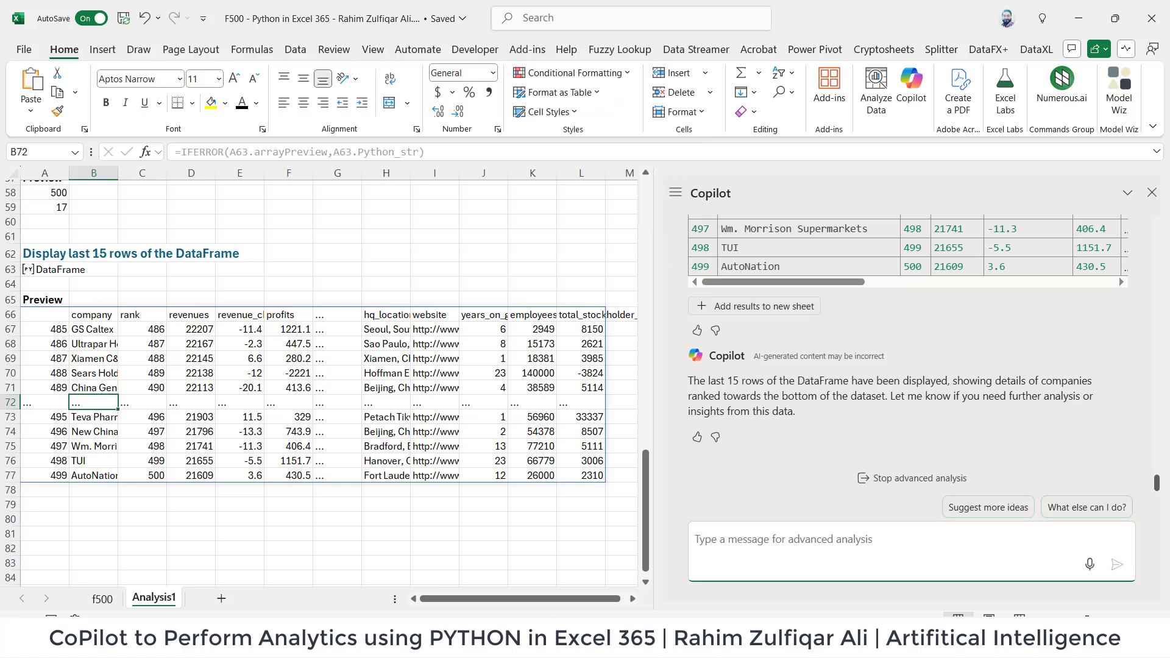
Send Copilot the Notepad request to rename columns to Websites and Headcount
key(alt+Tab)
click(495, 393)
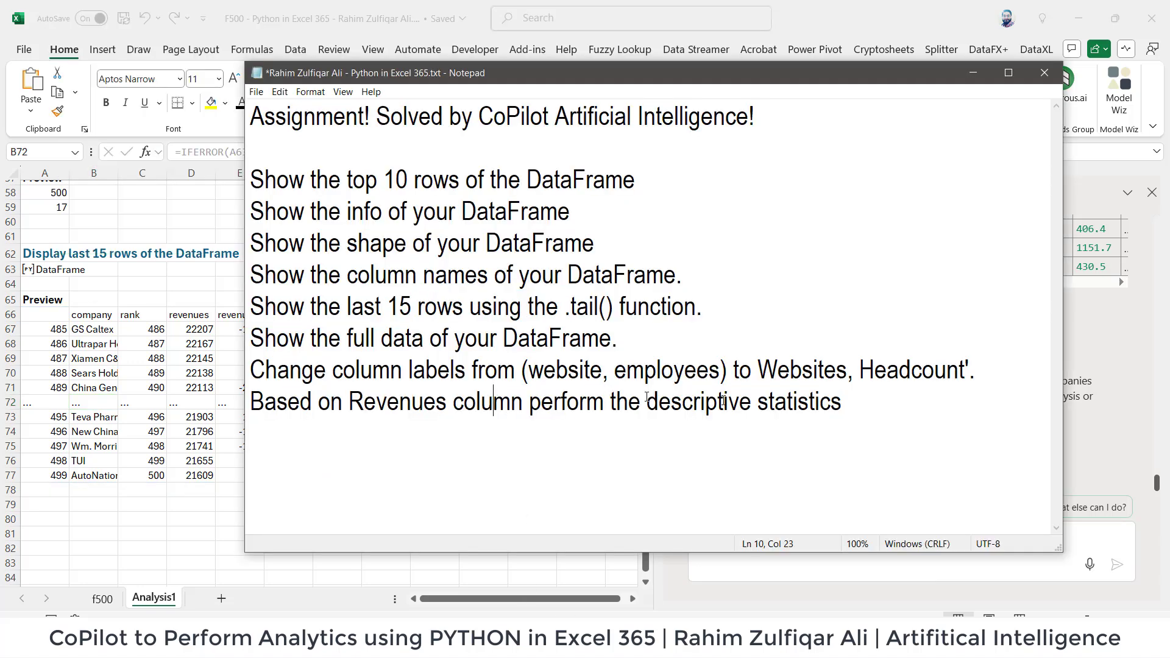
drag(977, 373, 256, 368)
key(ctrl+c)
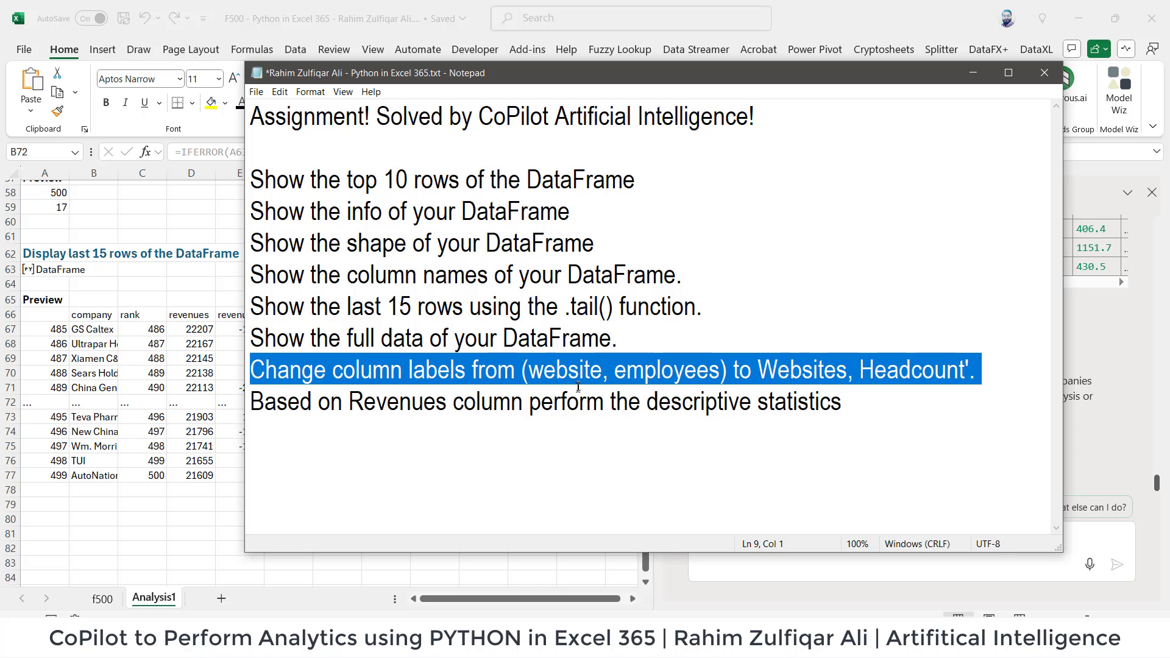
key(alt+Tab)
click(840, 539)
key(ctrl+v)
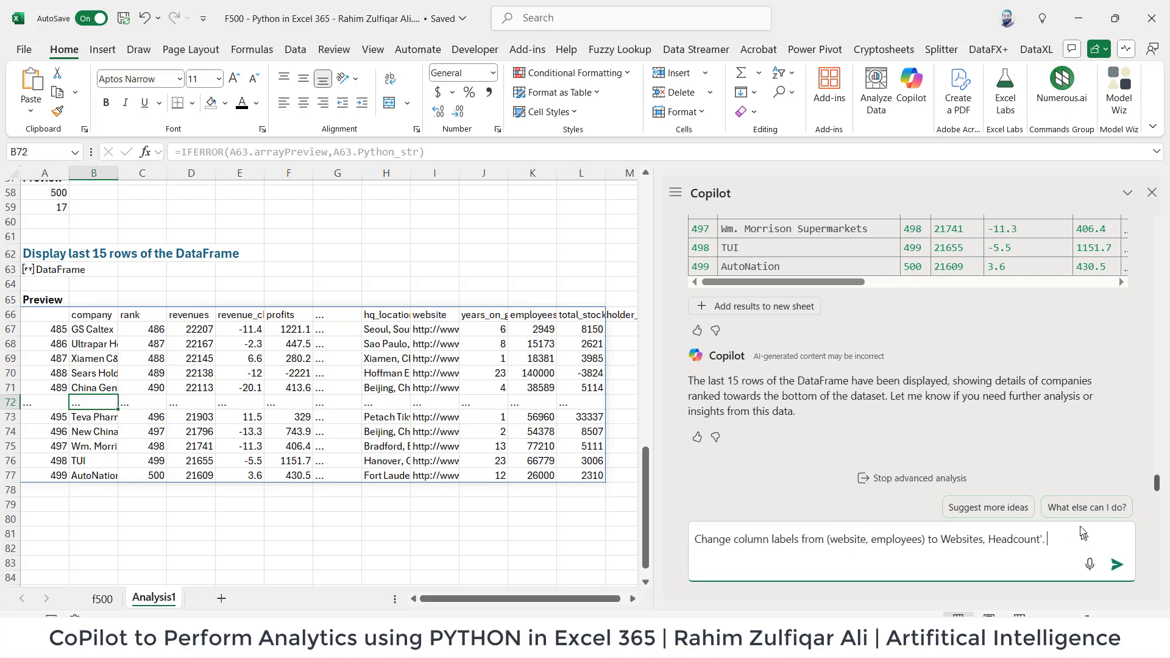
key(Return)
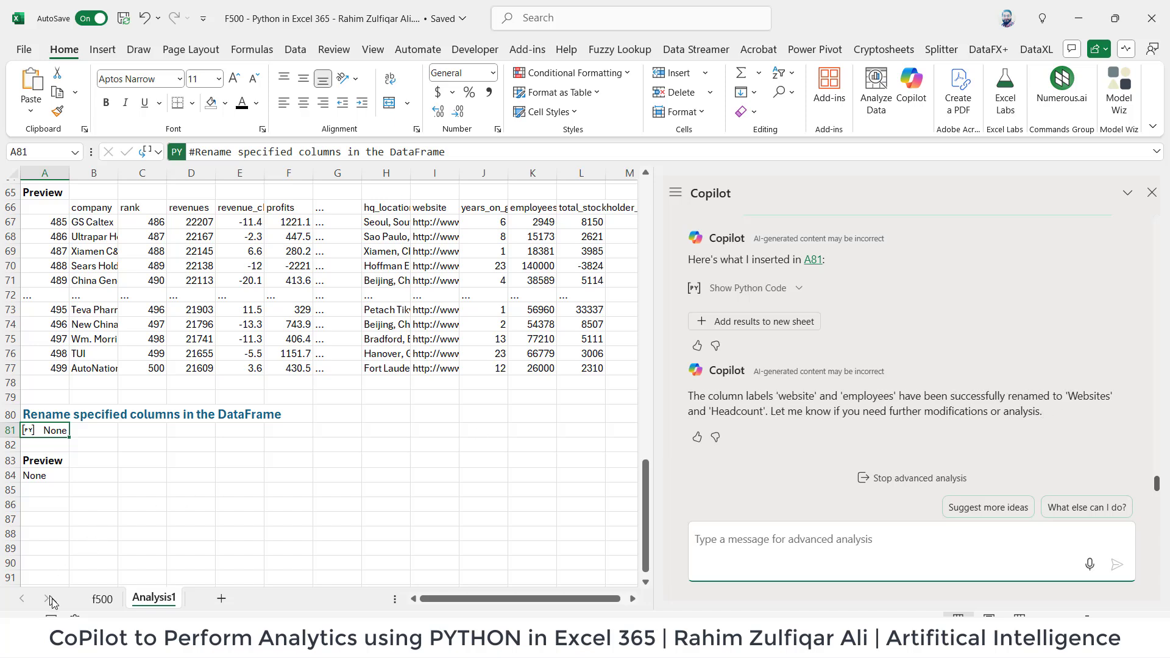
Send Copilot the Notepad request to list the DataFrame's column names
key(alt+Tab)
drag(684, 277, 242, 261)
key(ctrl+c)
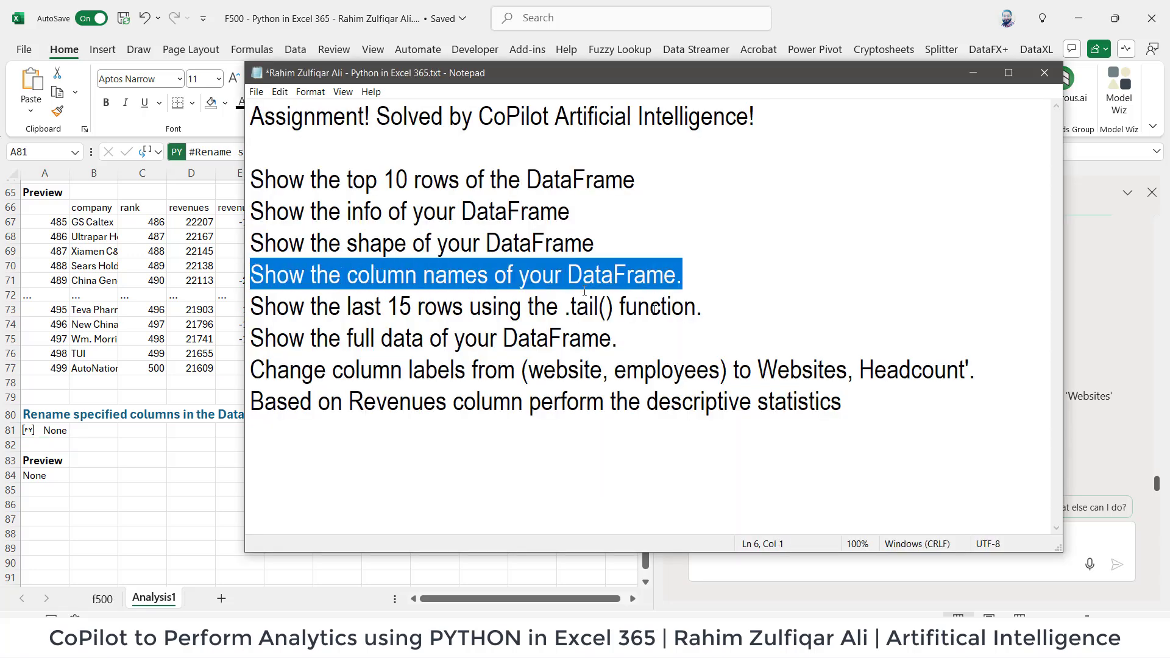
key(alt+Tab)
click(817, 539)
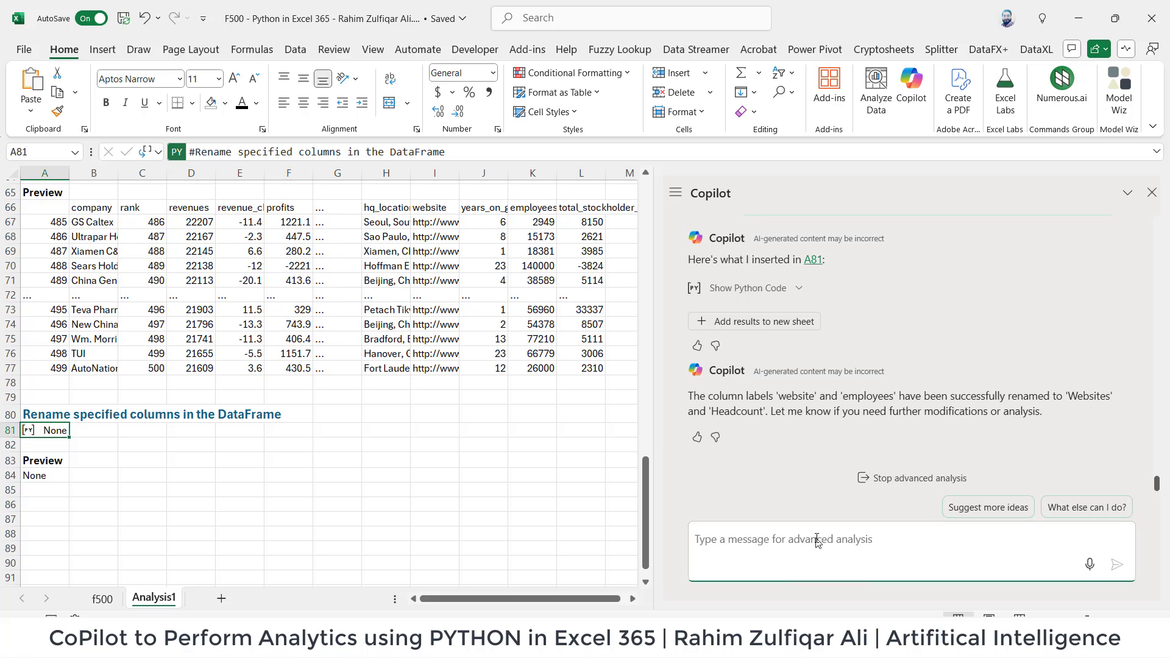
key(ctrl+v)
key(Return)
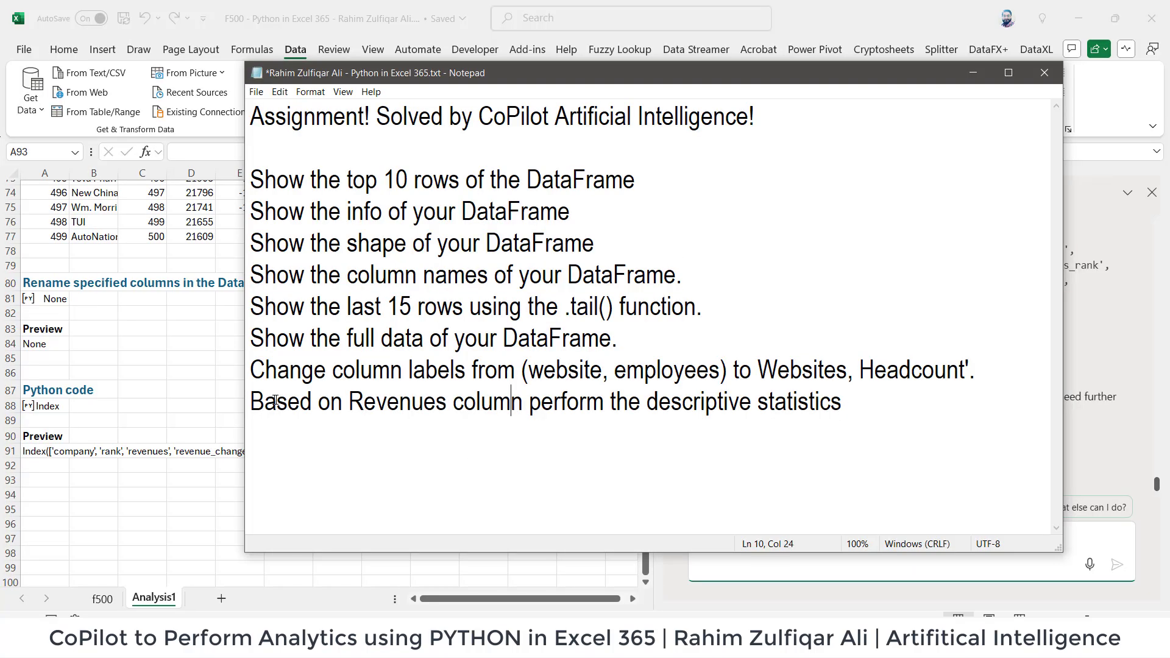
Copy the Revenues descriptive statistics request from Notepad and send it to Copilot
drag(858, 398, 251, 398)
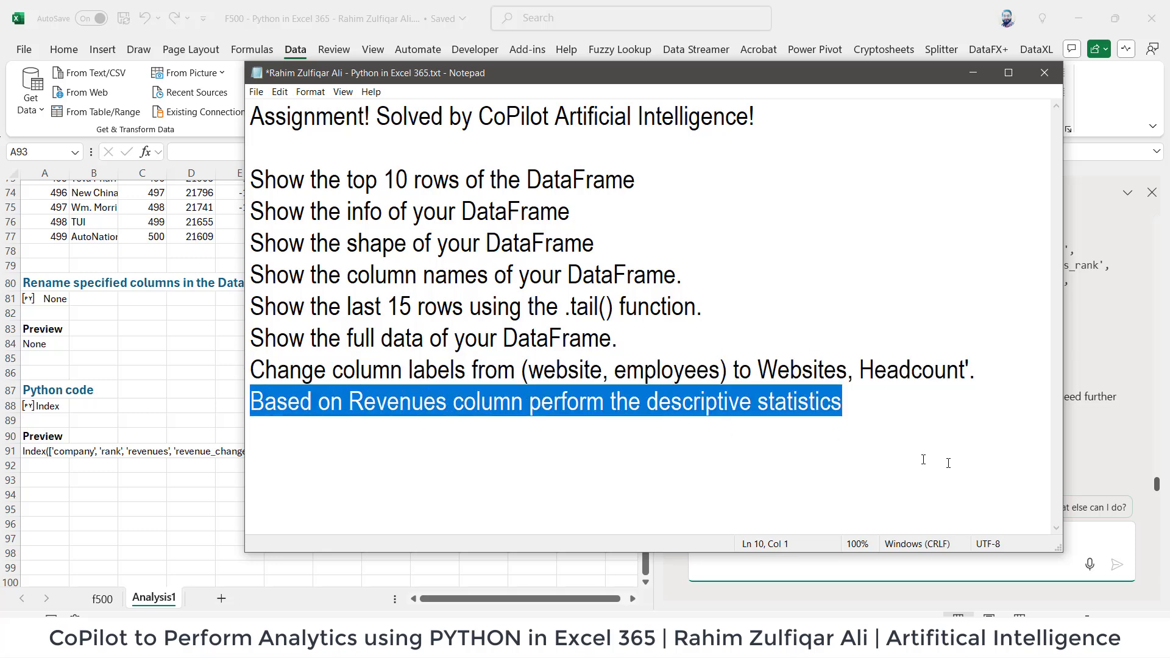
click(1096, 451)
click(891, 546)
key(ctrl+v)
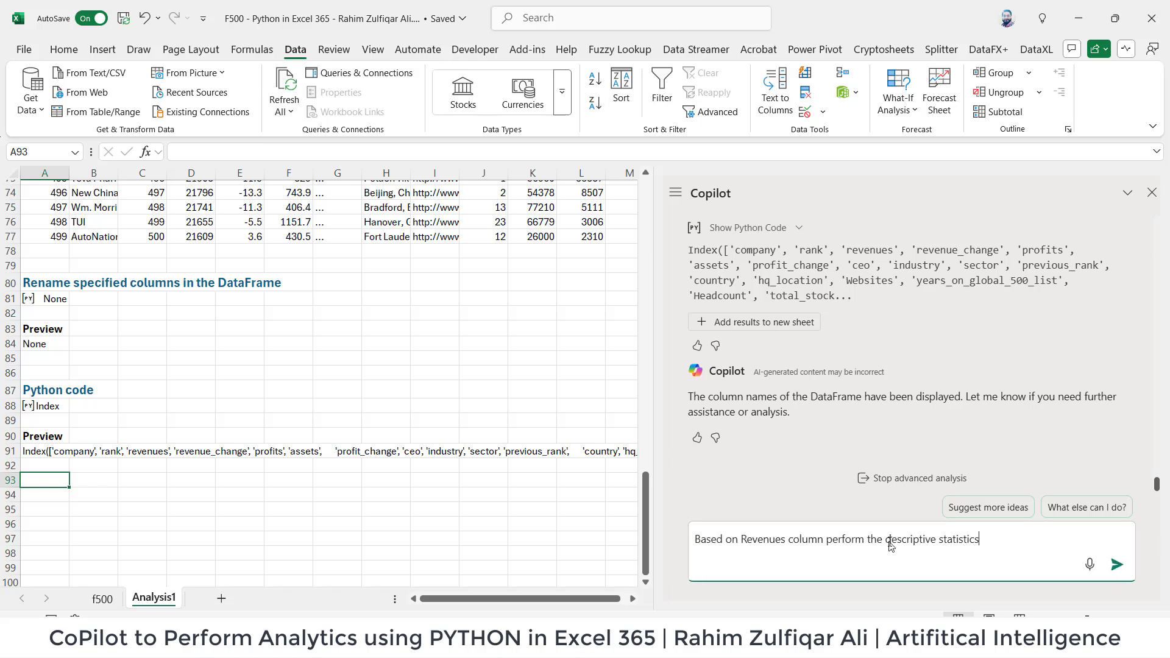
key(Return)
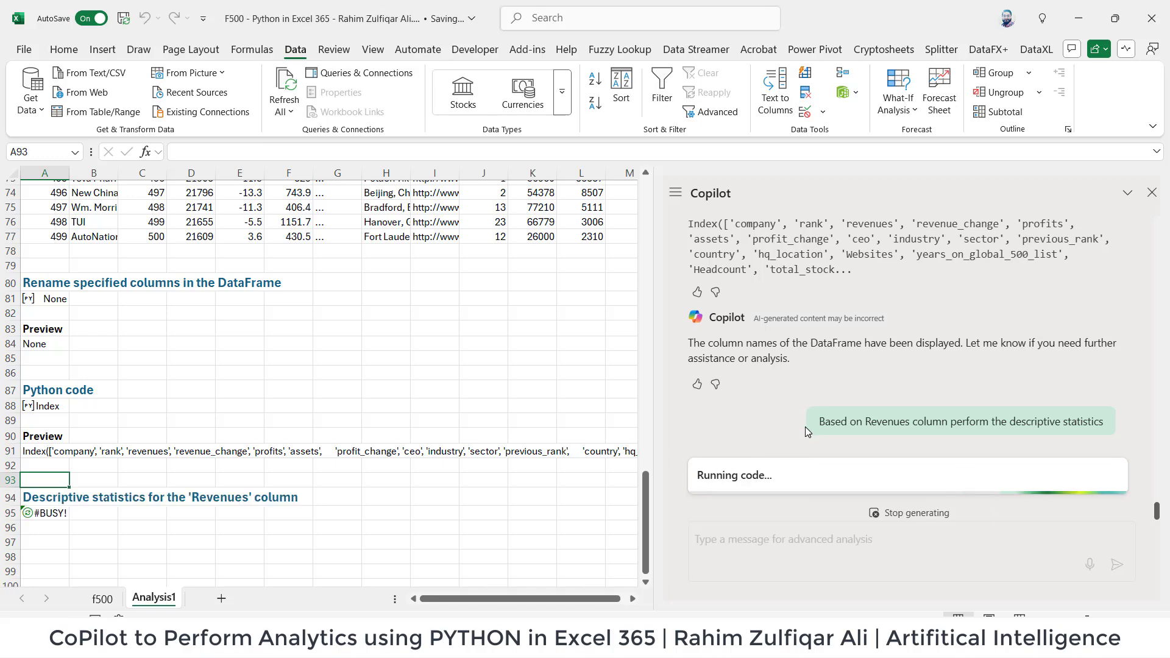
Scroll to the Revenues statistics preview and look over its count and min row labels
scroll(215, 431, down, 2)
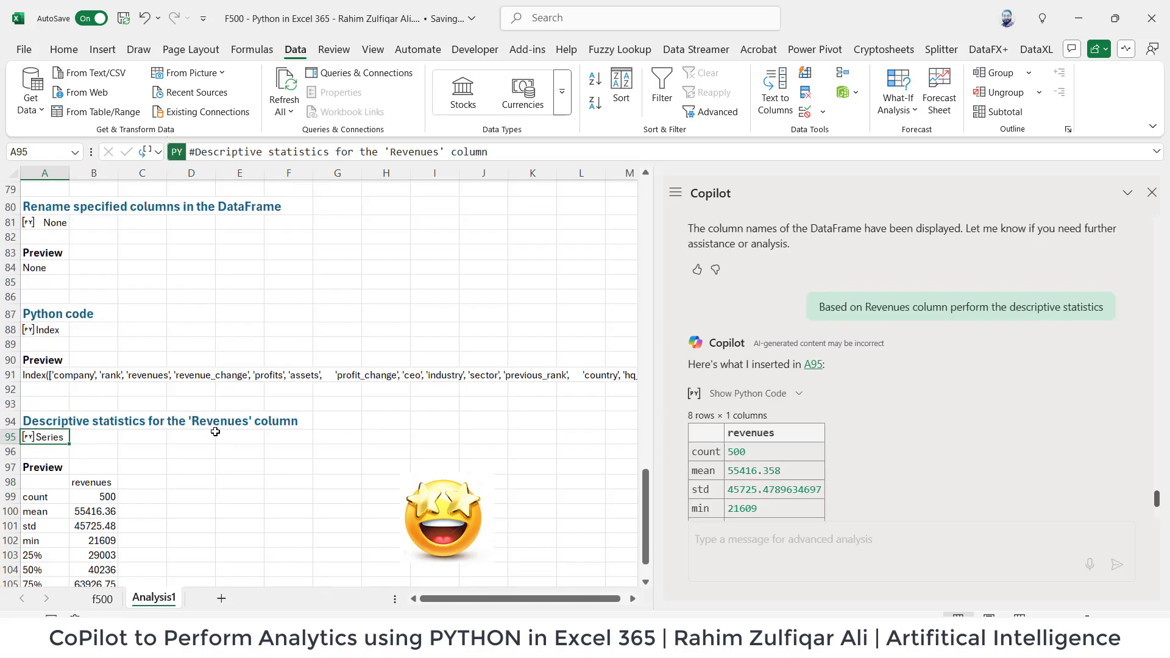
scroll(215, 431, down, 2)
click(40, 374)
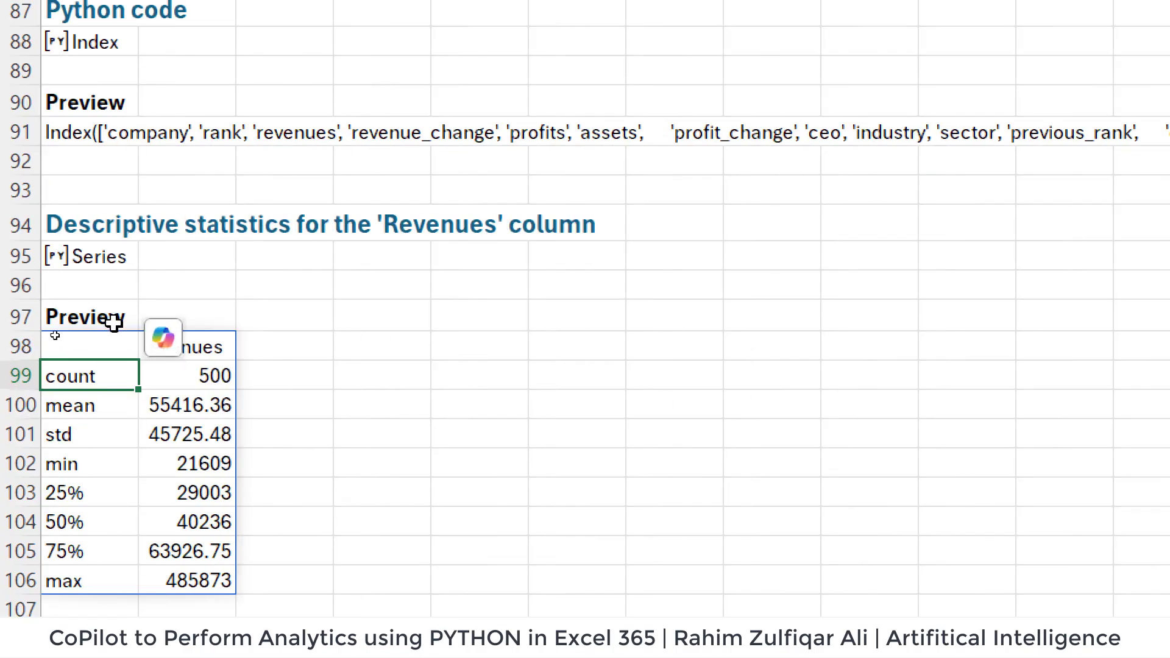
click(461, 223)
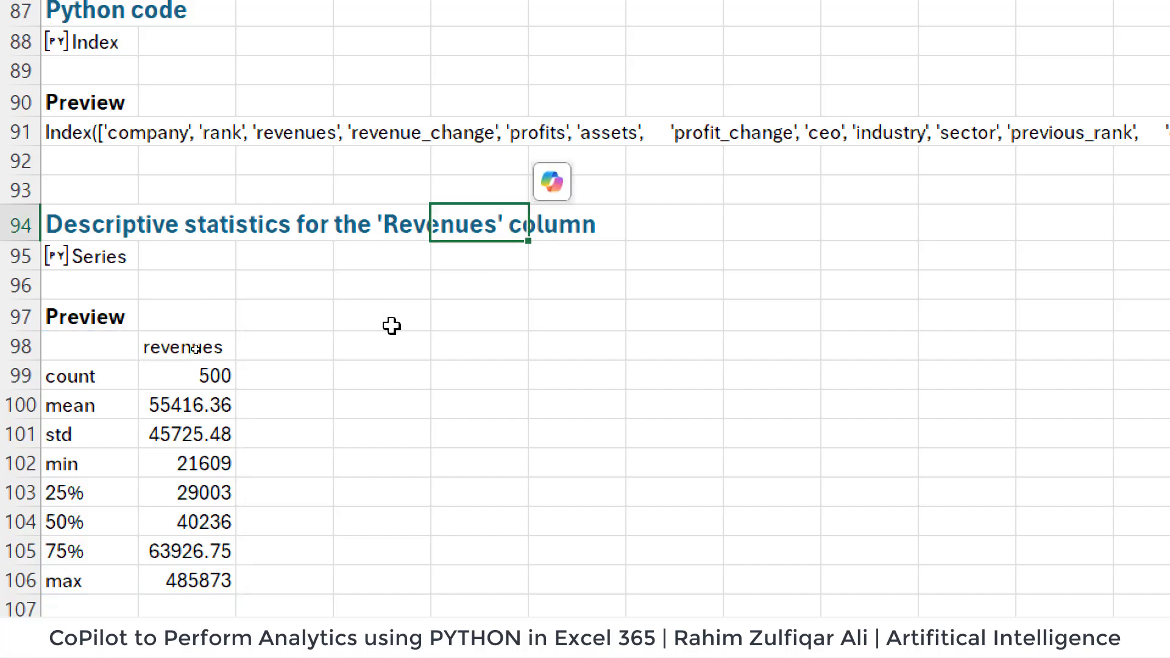
click(96, 461)
Check each statistic: count 500, mean 55416.36, min 21609, median 40236, max 485873
click(170, 372)
click(178, 409)
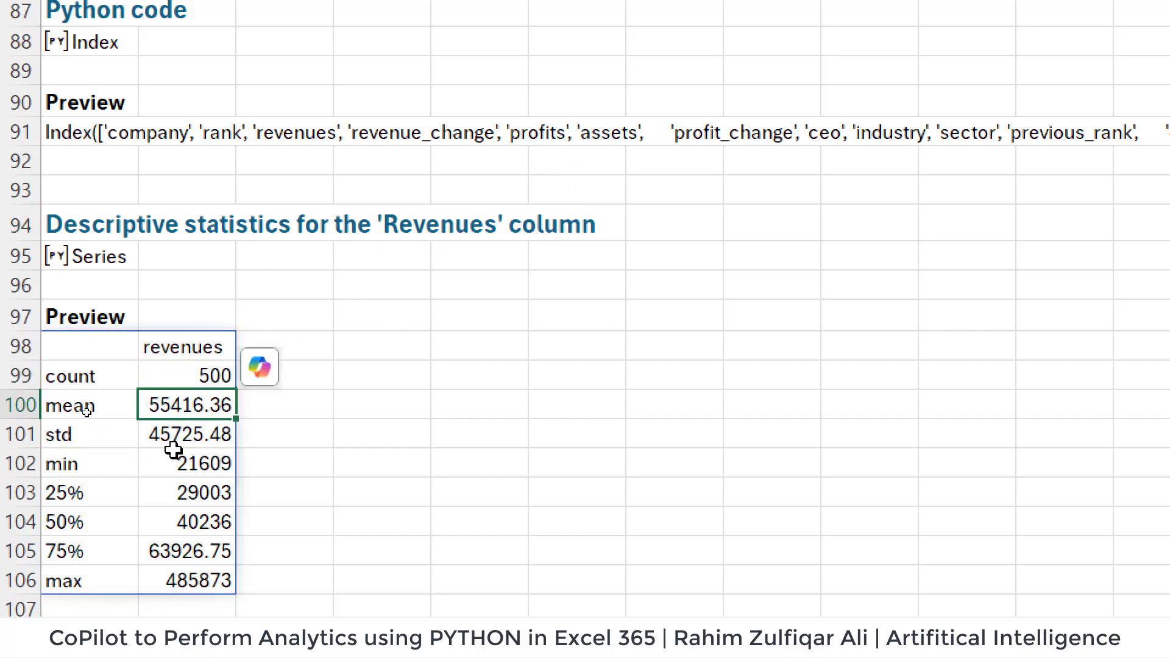
click(175, 437)
click(183, 468)
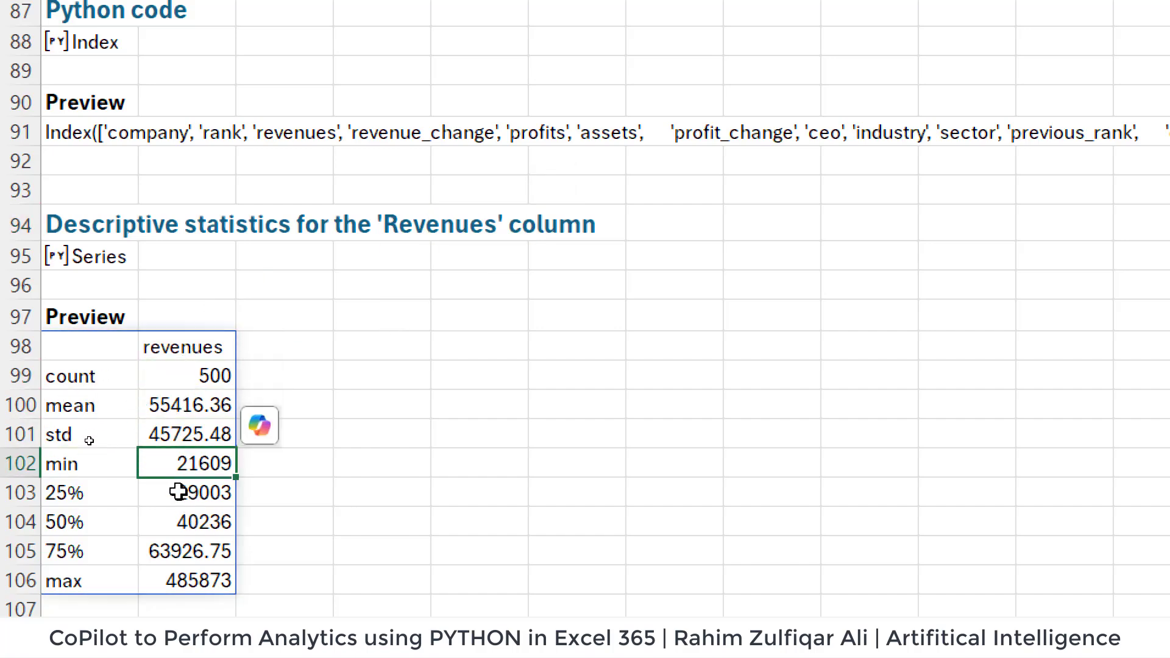
click(177, 492)
click(174, 522)
click(171, 551)
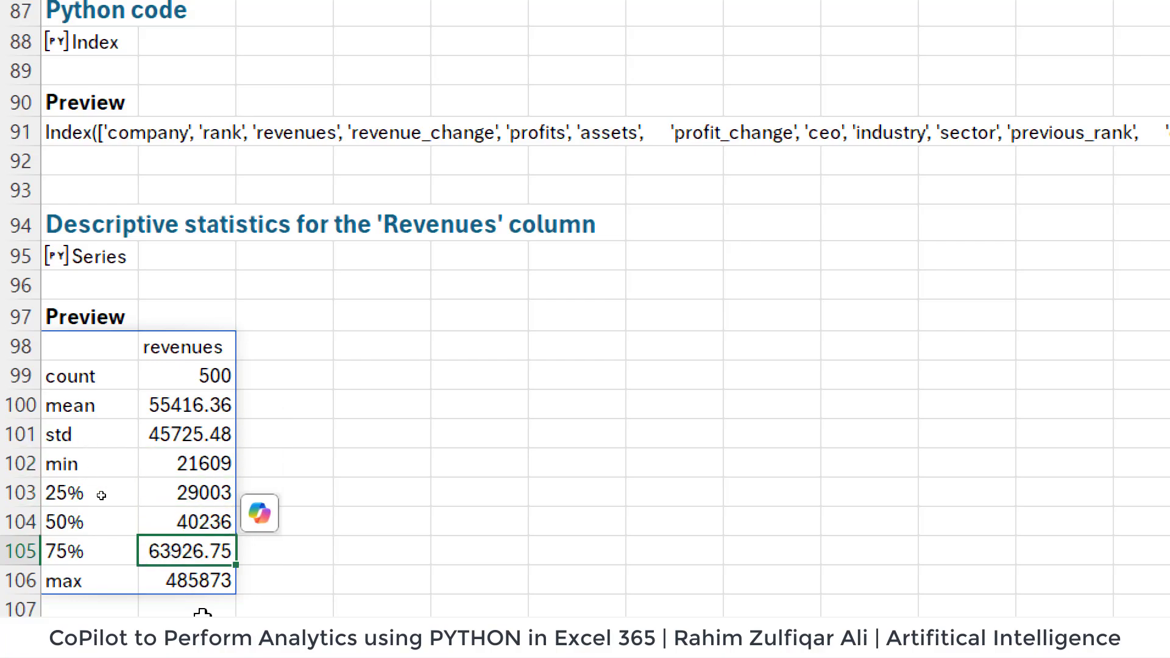
click(179, 584)
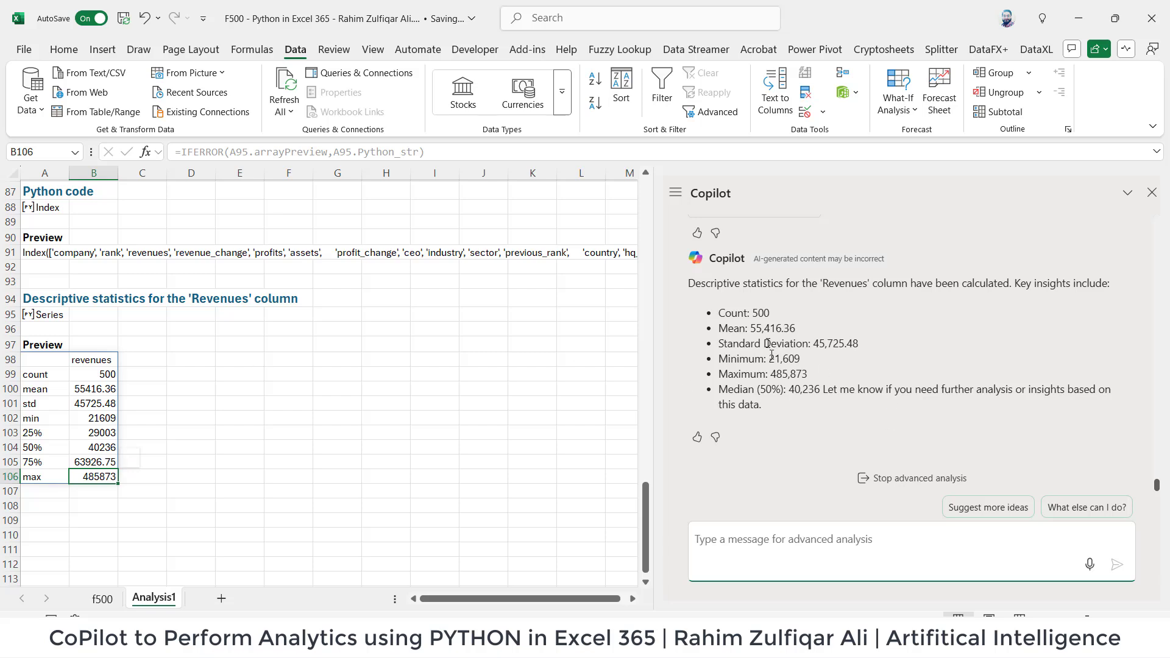
click(47, 316)
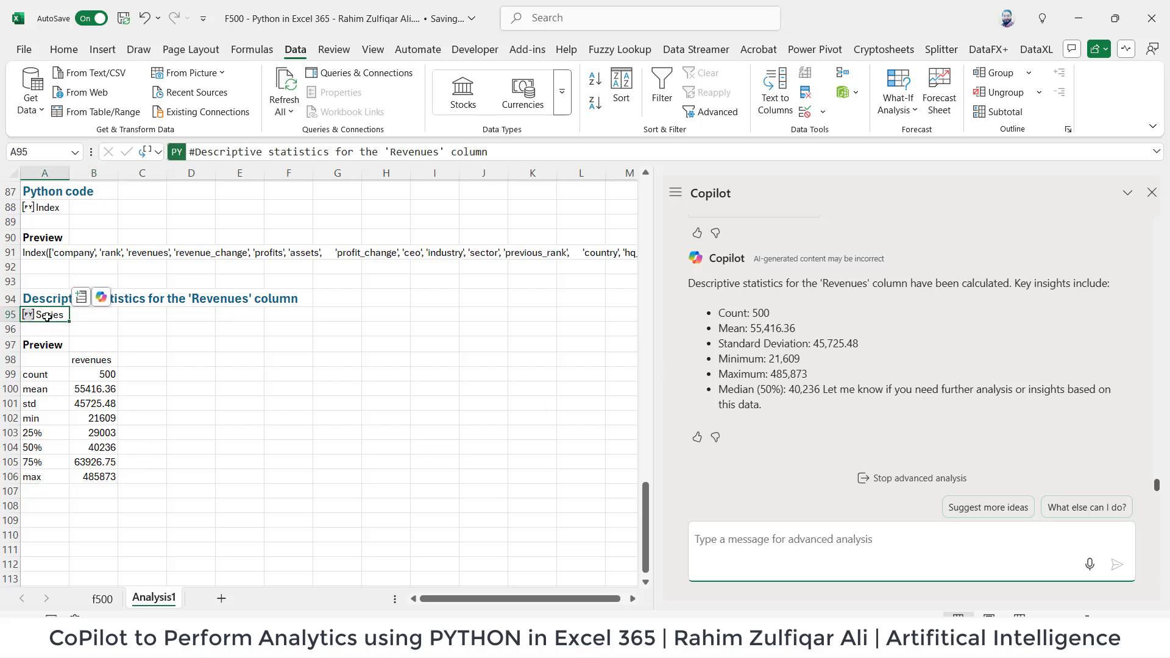
double_click(48, 360)
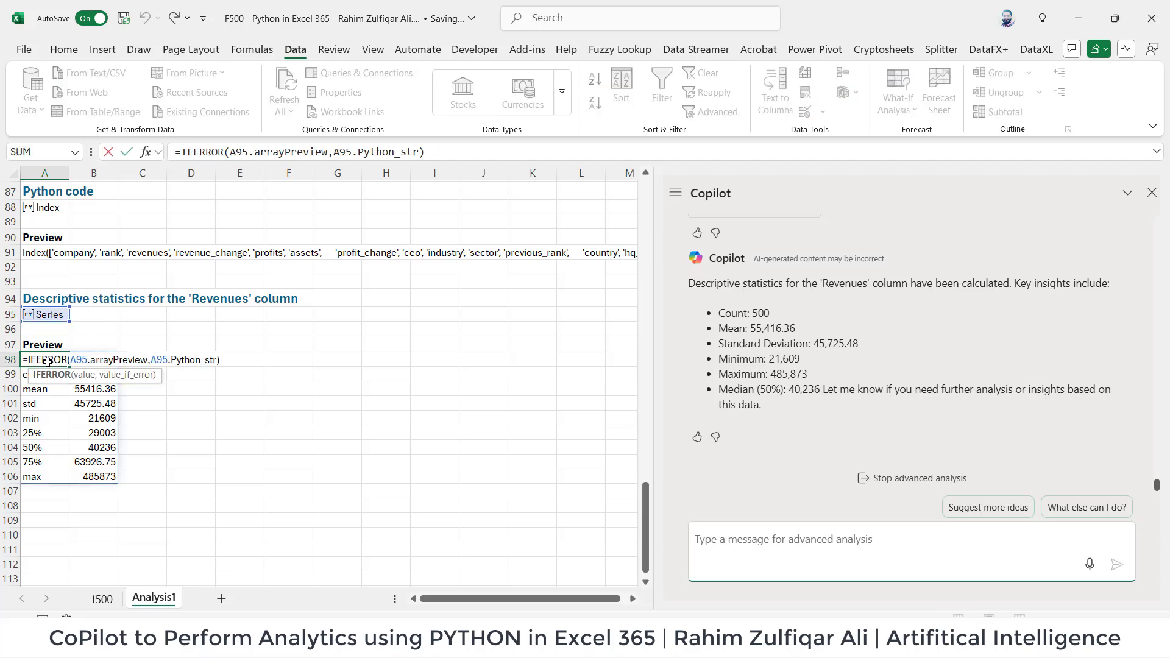
key(Escape)
scroll(49, 362, up, 13)
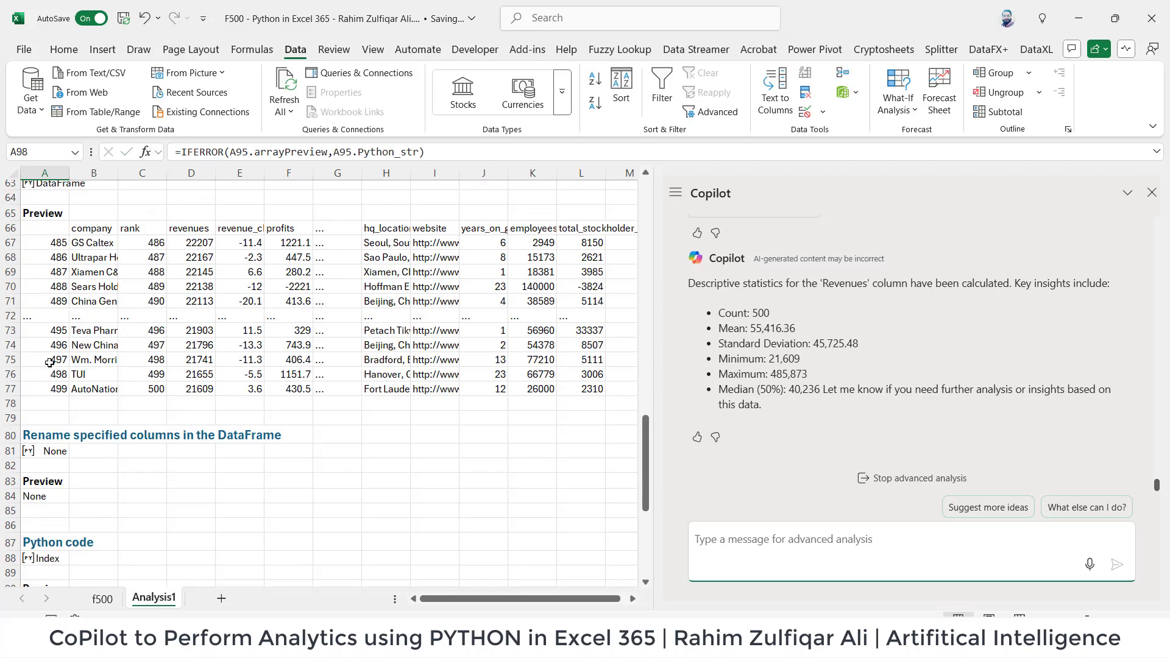
scroll(49, 362, up, 16)
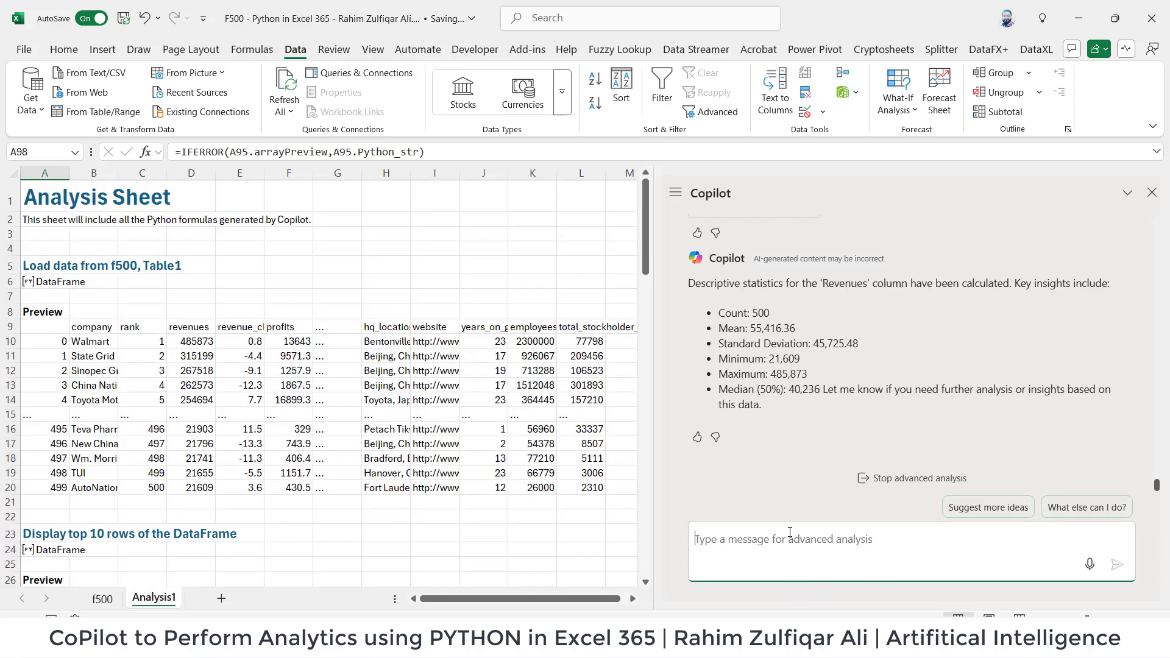
scroll(357, 375, down, 19)
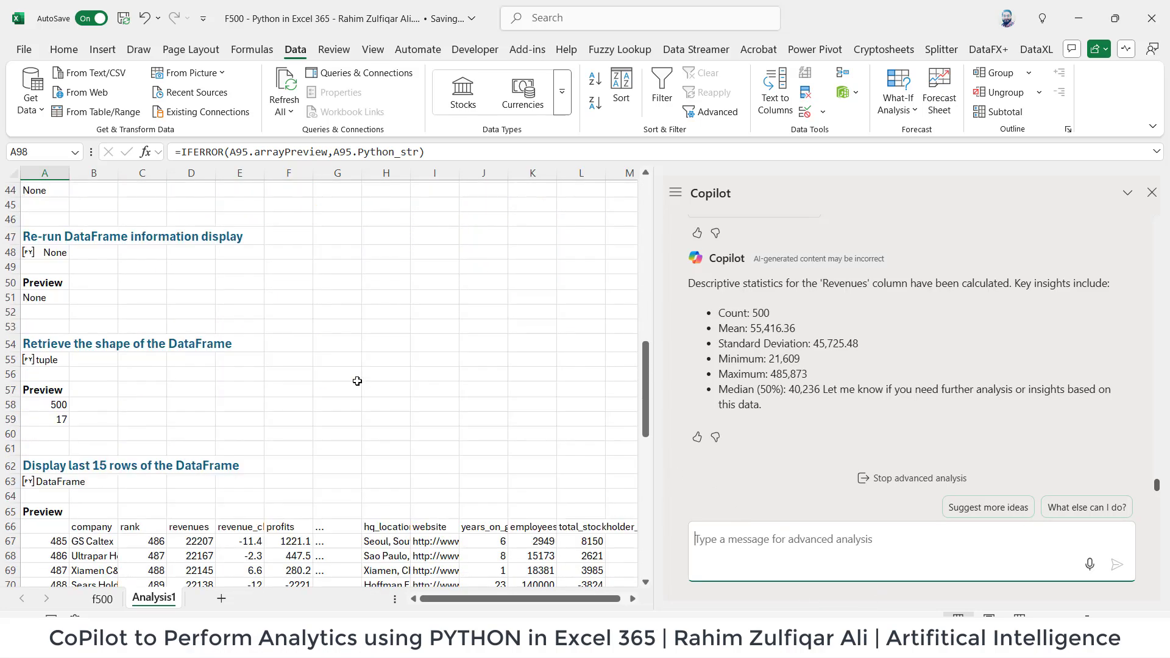
scroll(357, 380, down, 7)
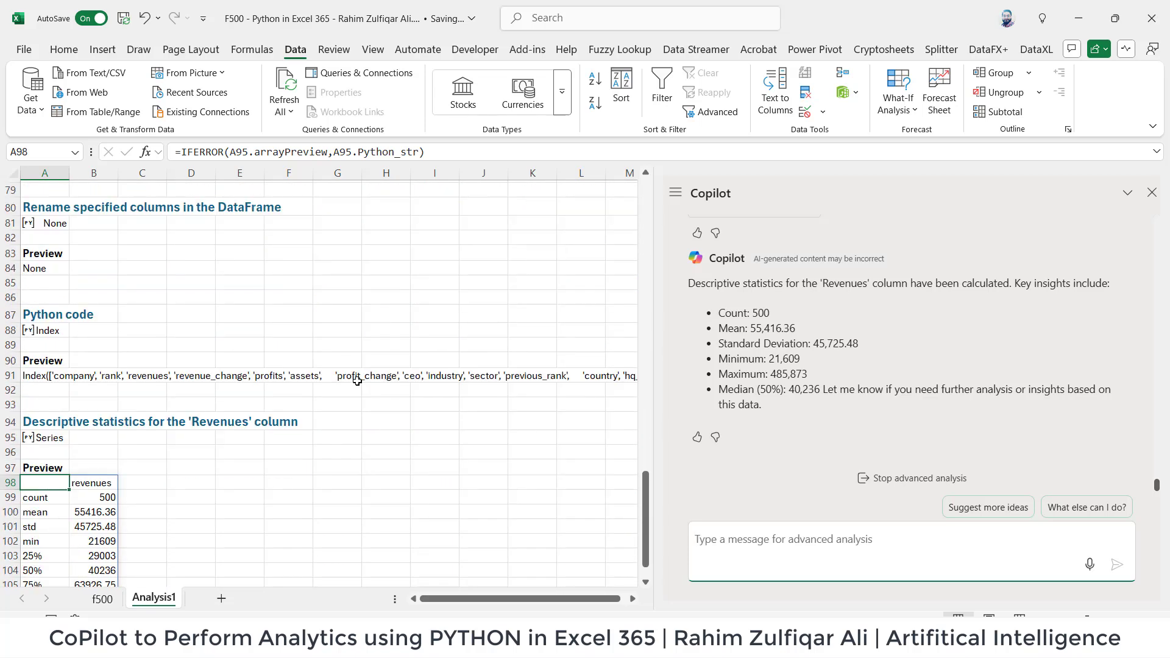
scroll(357, 381, down, 6)
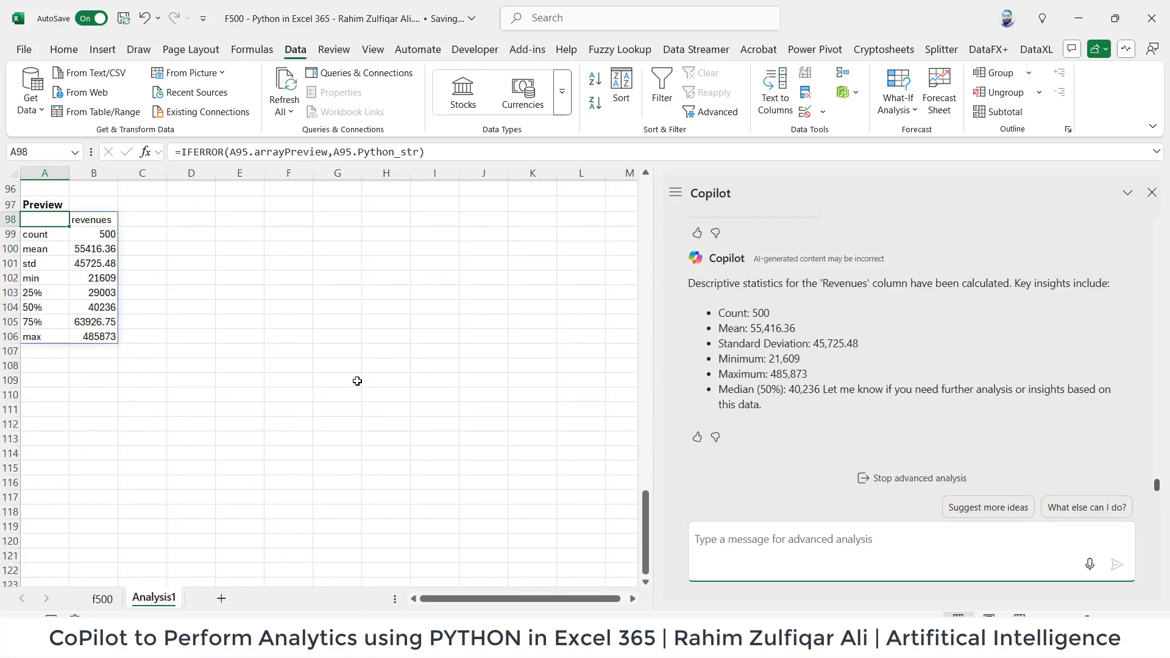
scroll(357, 381, up, 17)
scroll(357, 381, up, 15)
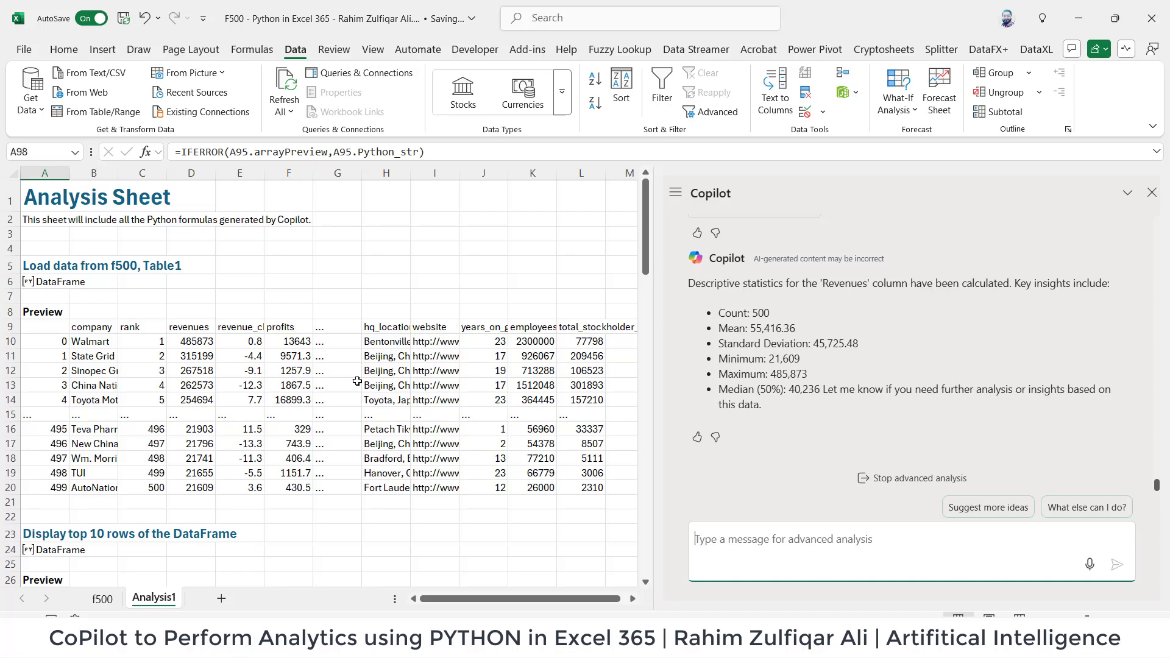
drag(647, 282, 640, 576)
scroll(248, 417, down, 2)
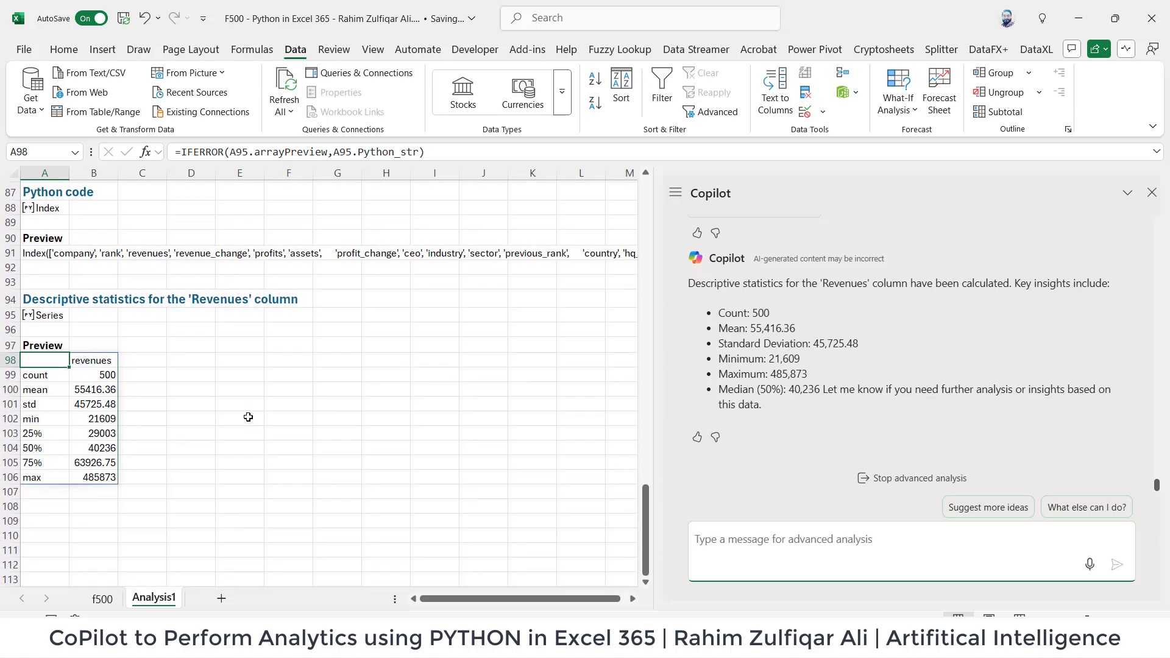
key(alt+Tab)
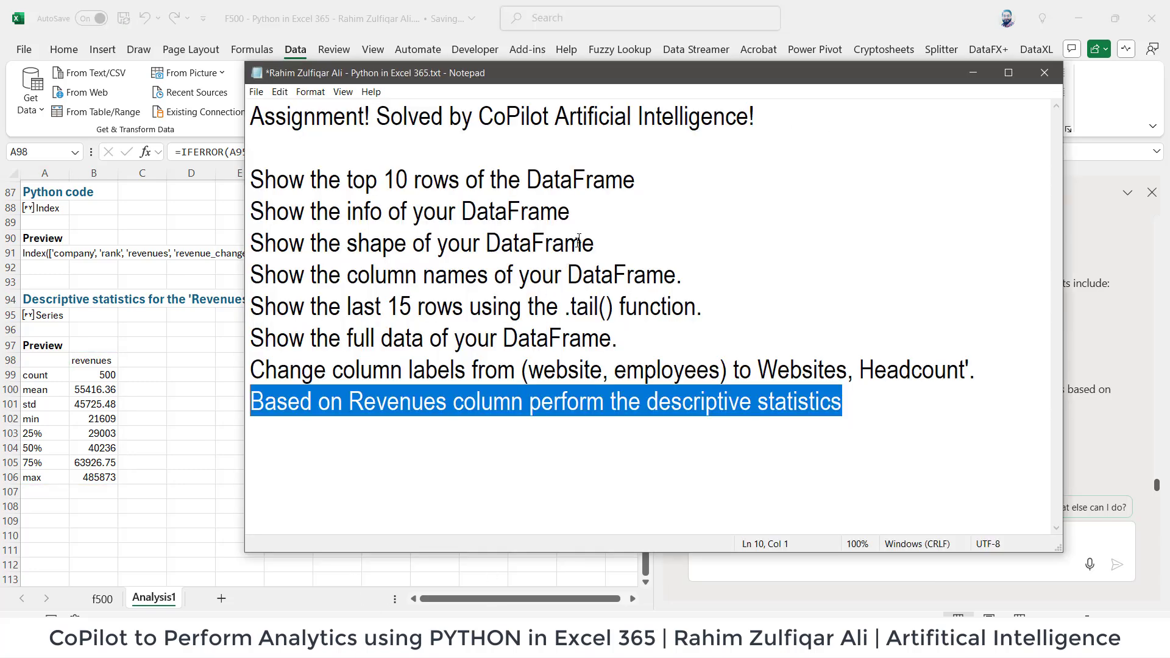
click(579, 227)
click(604, 244)
click(697, 308)
click(792, 339)
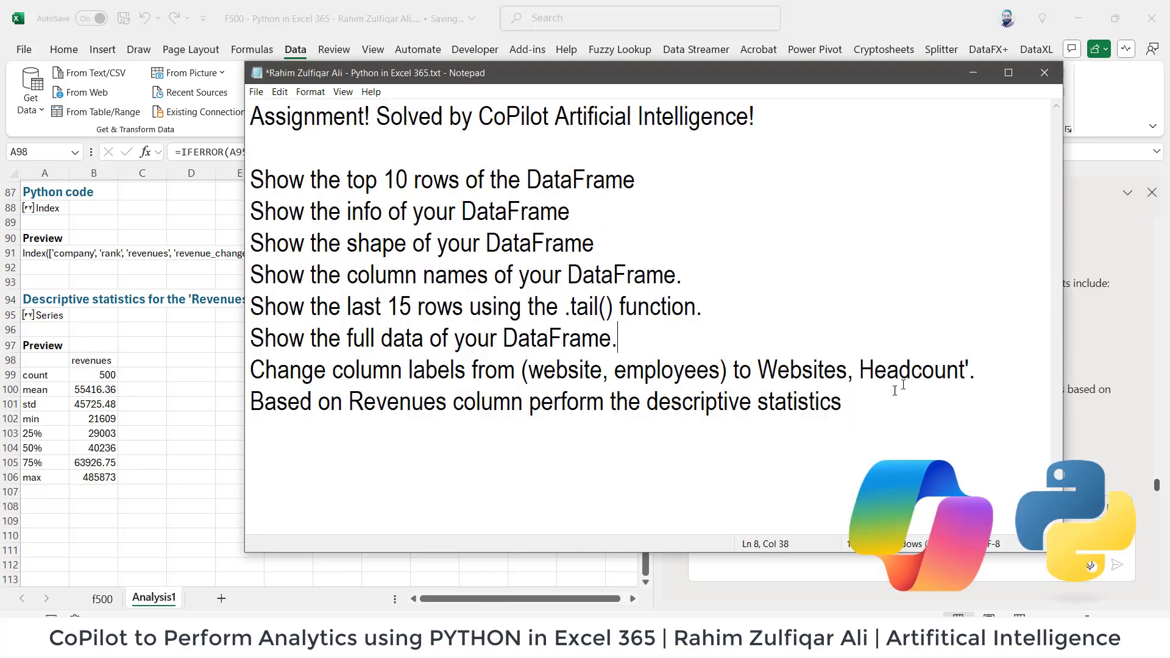
click(874, 405)
mouse_move(511, 71)
mouse_down()
mouse_move(487, 116)
mouse_move(508, 92)
mouse_up()
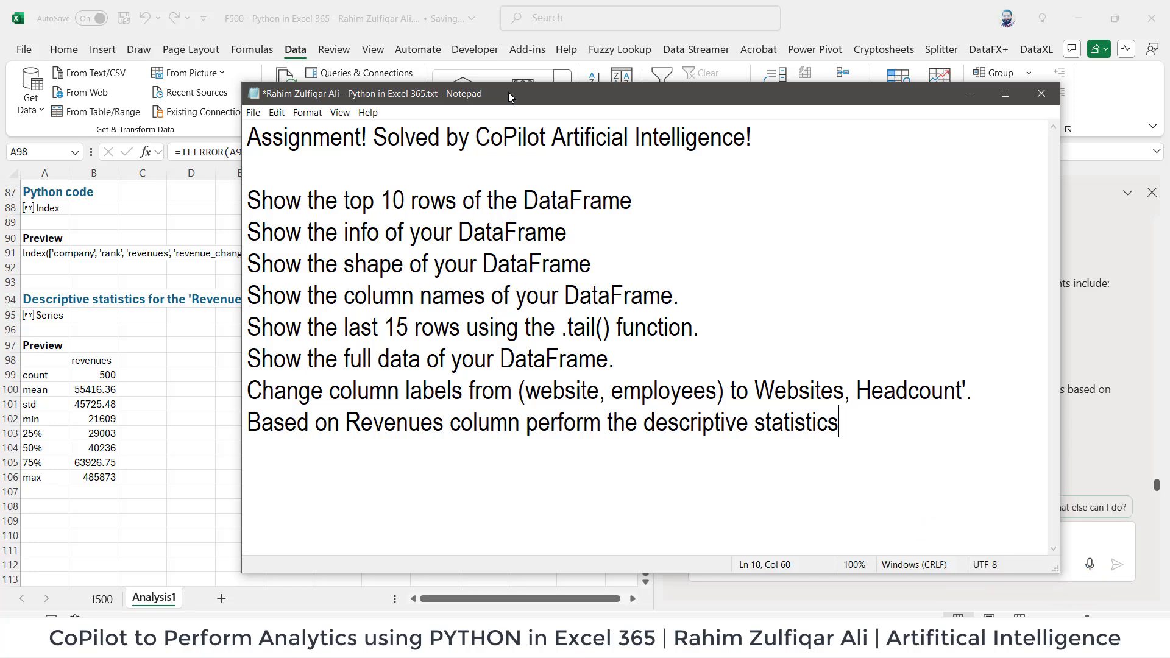
click(104, 376)
scroll(104, 375, up, 10)
scroll(107, 374, up, 19)
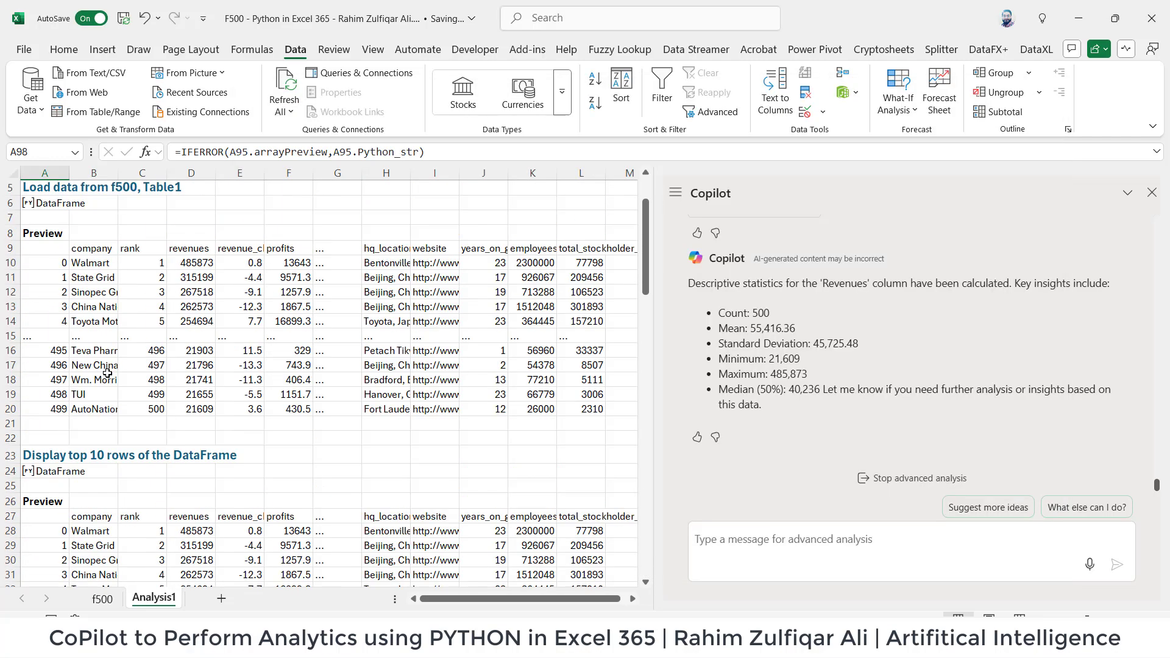